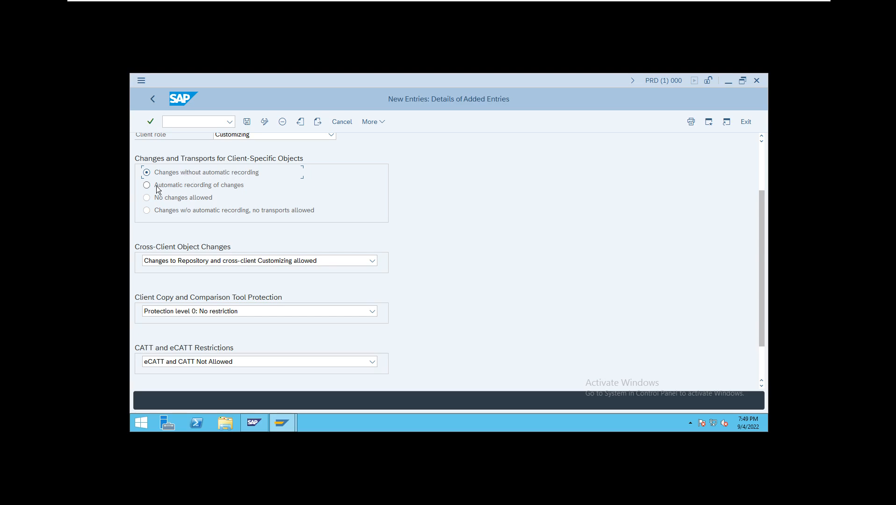
- Set client 600's changes and transports for client-specific objects to No changes allowed
click(147, 186)
click(147, 198)
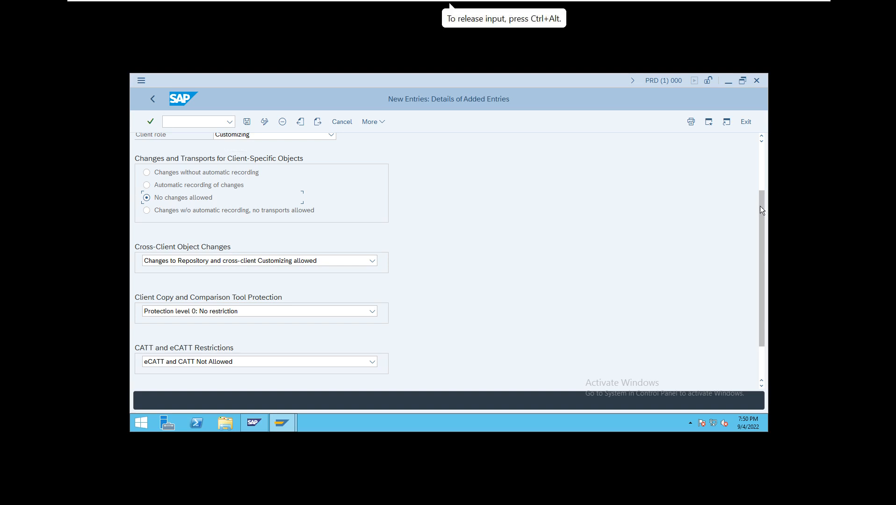
drag(764, 213, 766, 151)
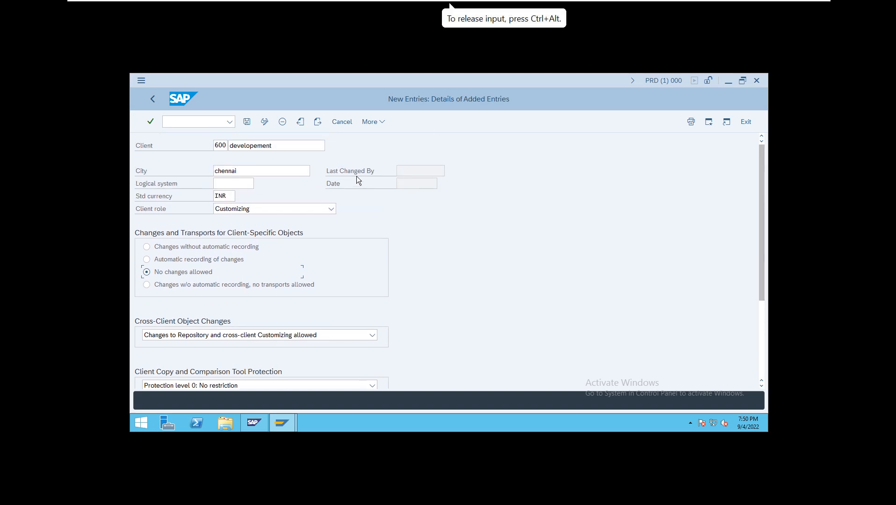
drag(290, 143, 229, 146)
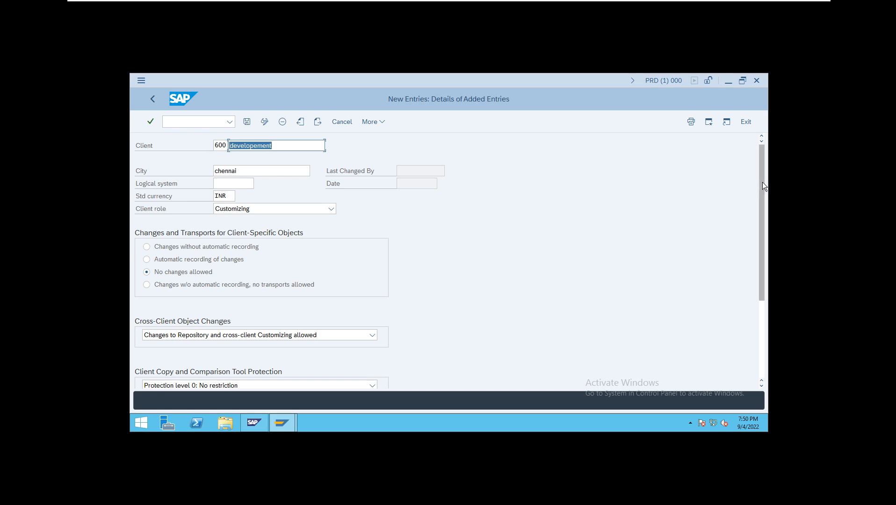
drag(763, 182, 759, 208)
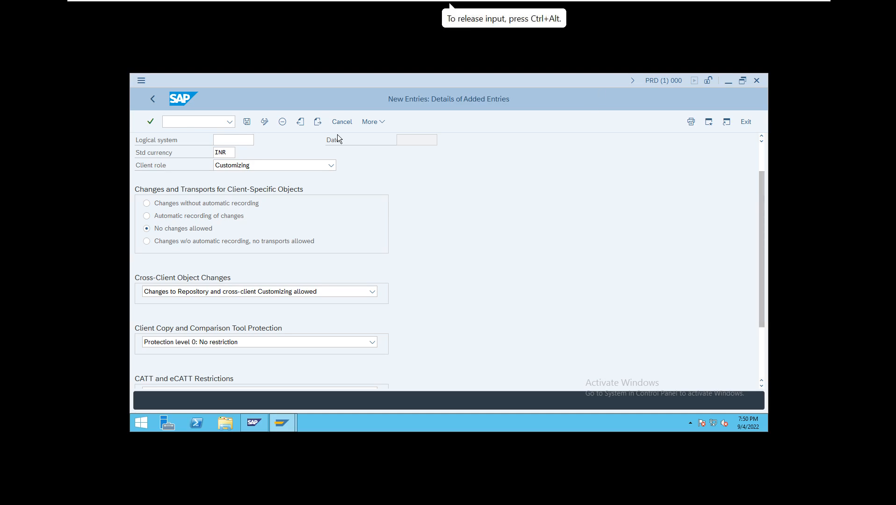
- Choose Customizing as the client role and set client-specific object changes to Automatic recording of changes
click(335, 166)
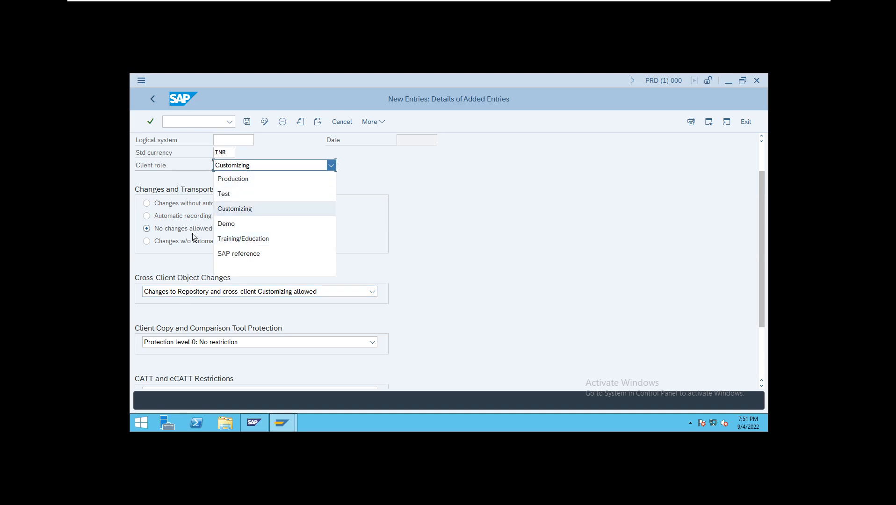
click(253, 210)
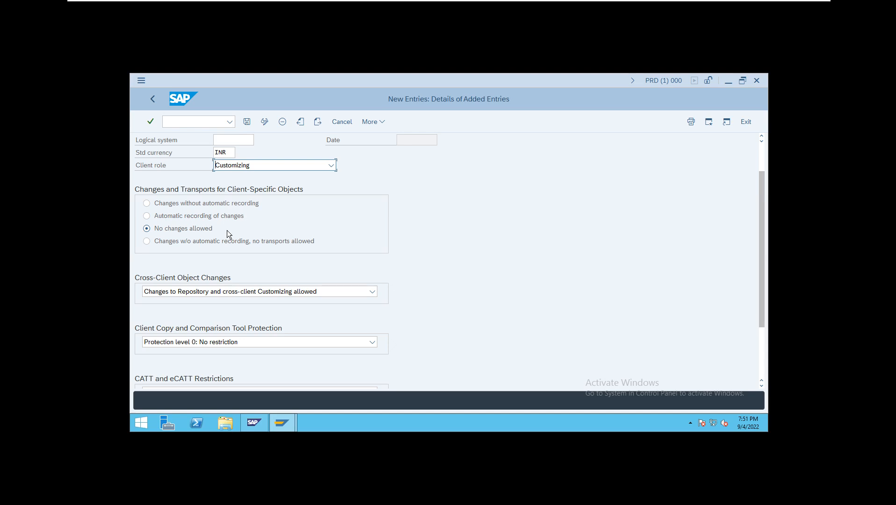
click(146, 205)
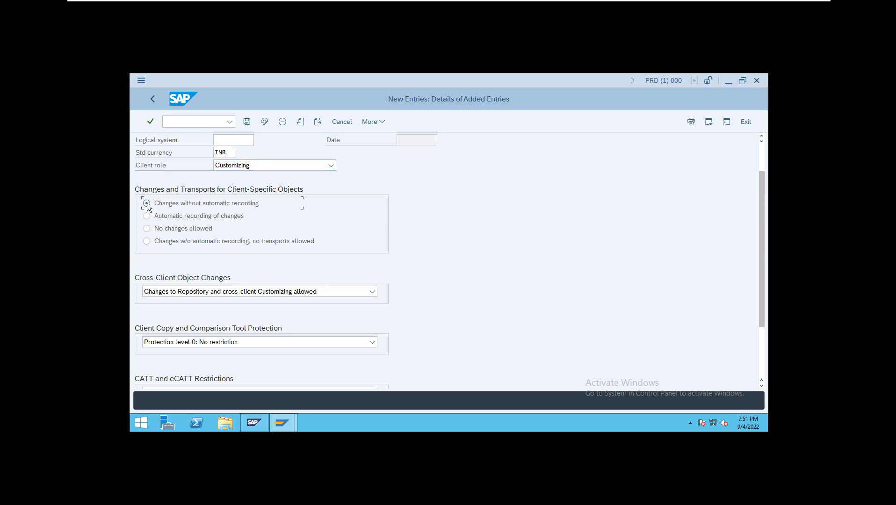
click(147, 241)
click(147, 229)
click(147, 216)
click(147, 242)
click(146, 216)
click(148, 231)
click(147, 217)
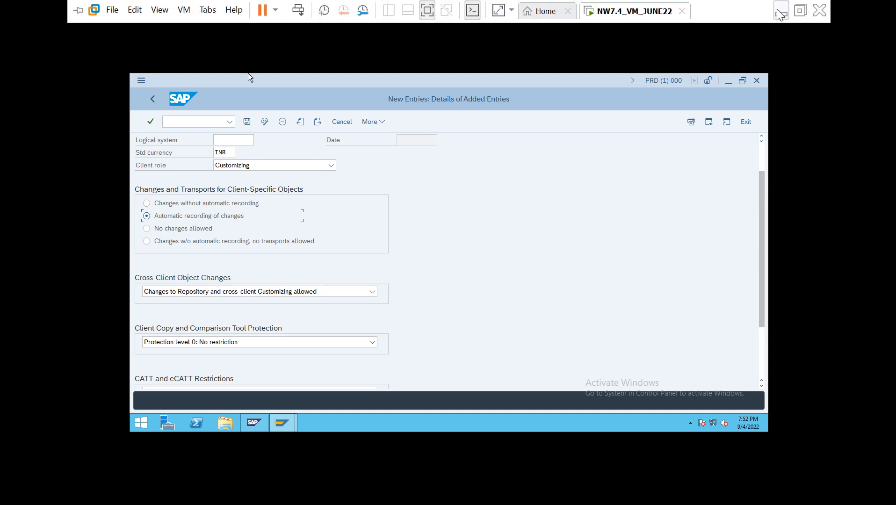
- Share the Untitled - Paint window in the Zoom meeting and try to highlight the UMD-Y line in the DEV box
click(779, 11)
click(475, 9)
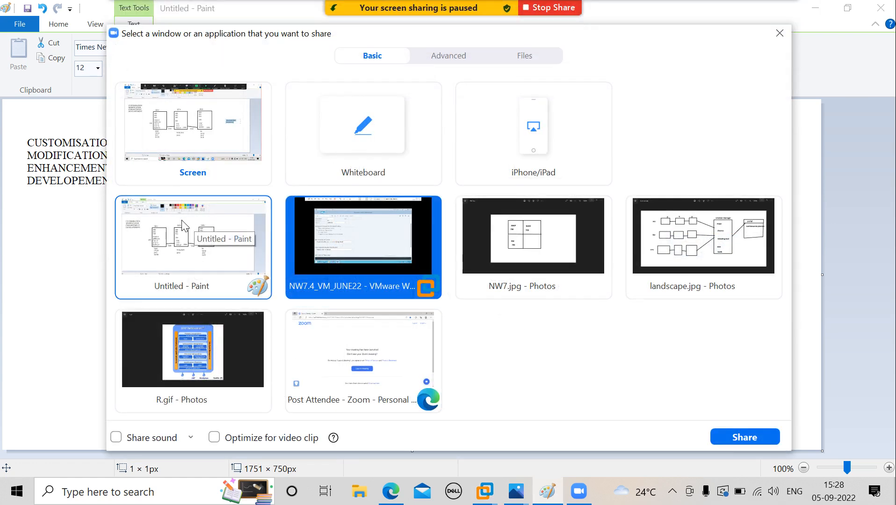
click(170, 248)
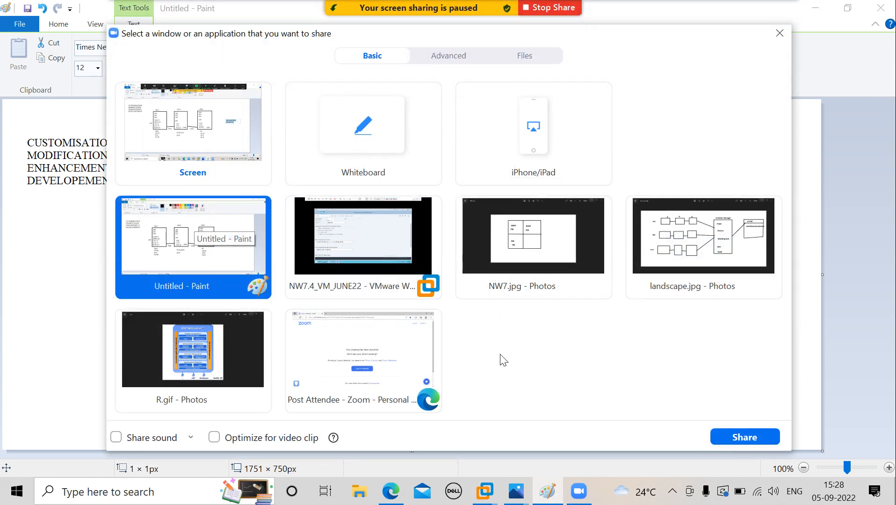
click(741, 438)
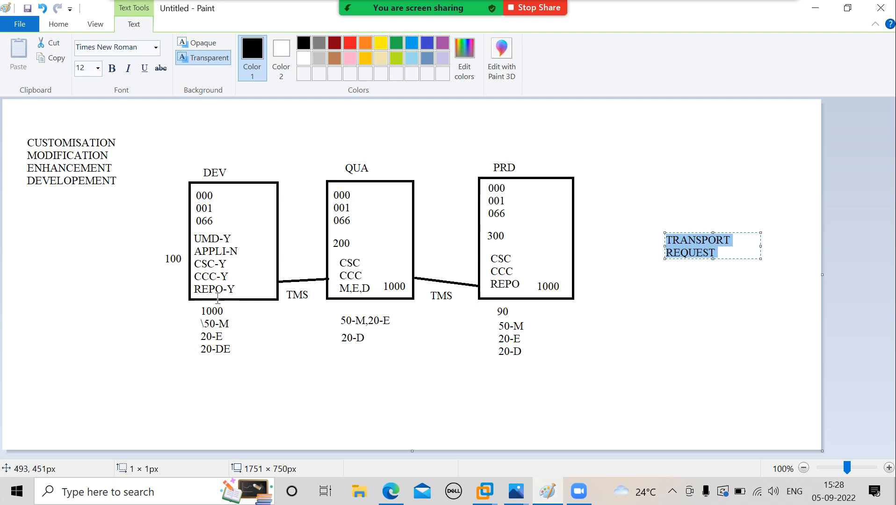
click(235, 239)
drag(235, 239, 198, 242)
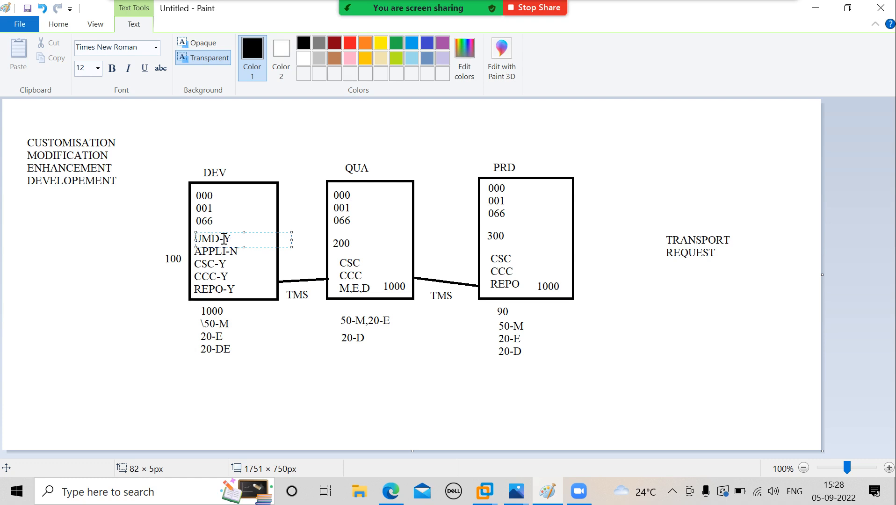
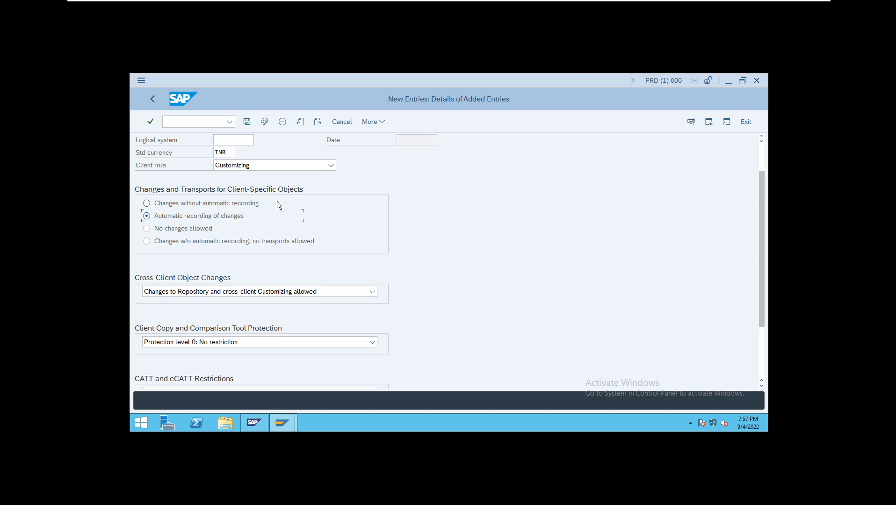
- Try each restrictive Cross-Client Object Changes option, then return to Changes to Repository and cross-client Customizing allowed
click(146, 215)
click(374, 292)
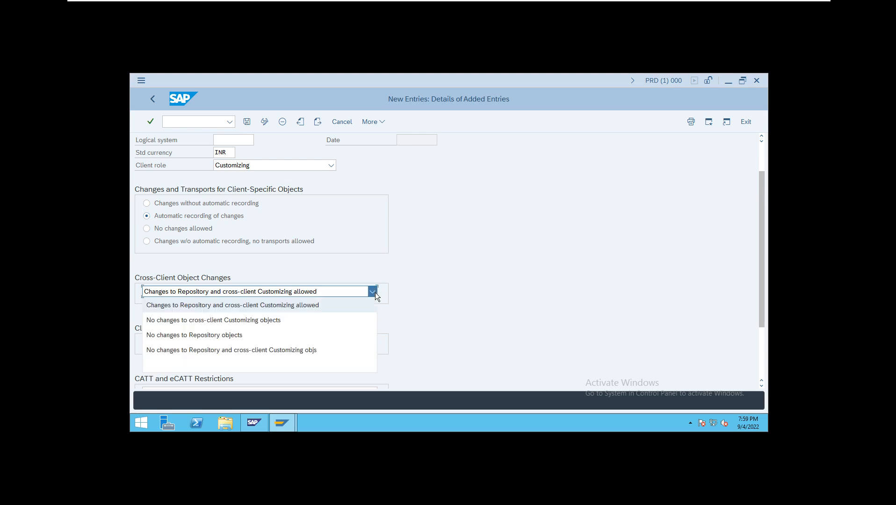
click(284, 321)
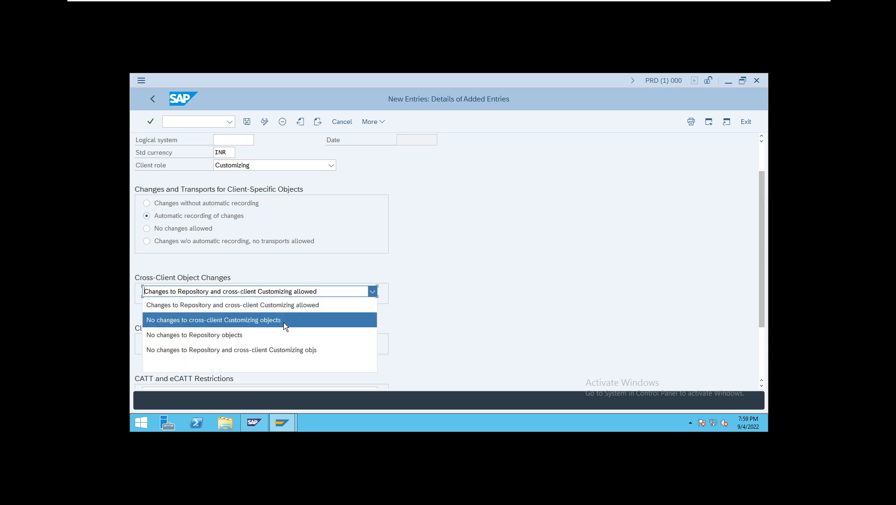
click(285, 292)
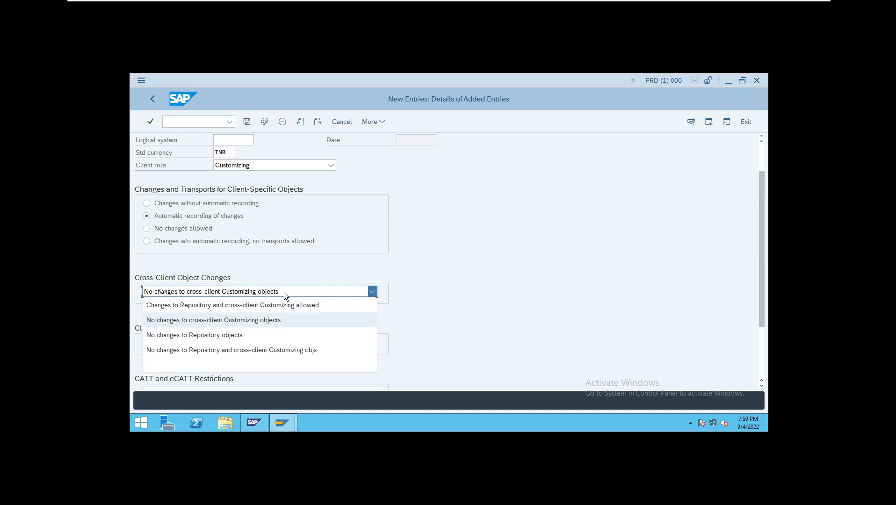
click(270, 335)
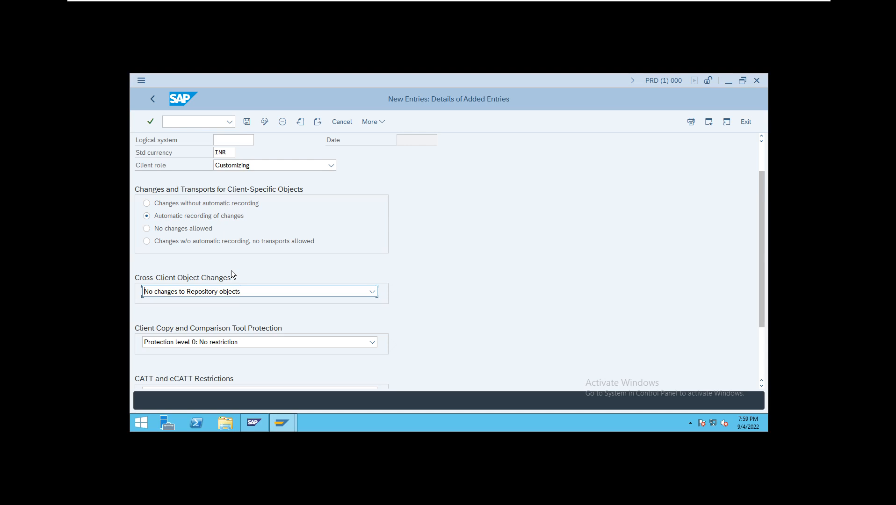
click(255, 294)
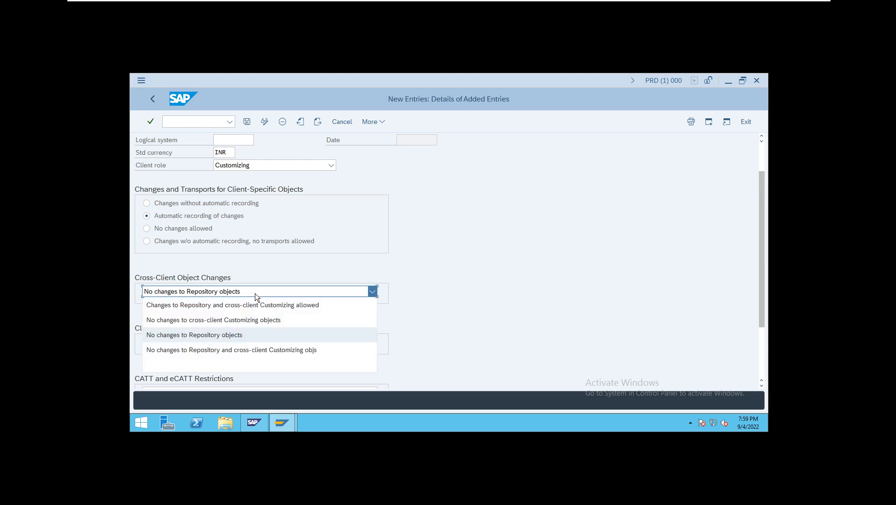
click(241, 349)
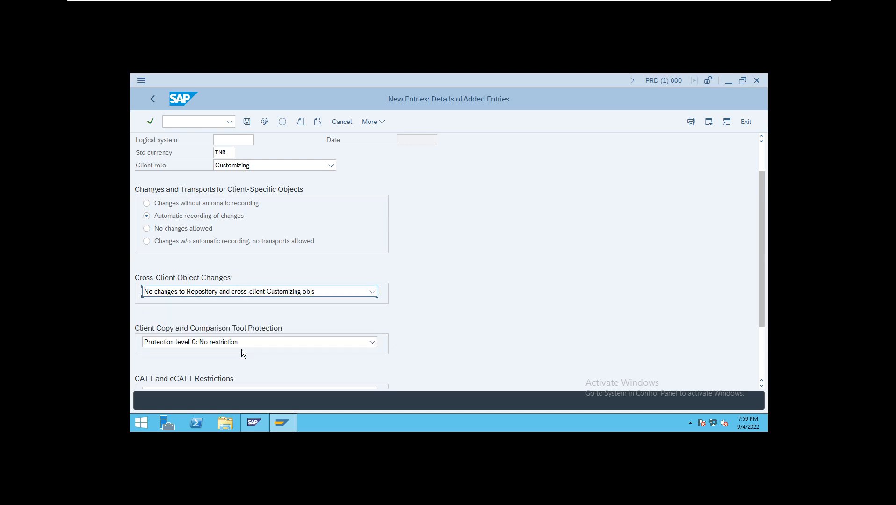
click(144, 291)
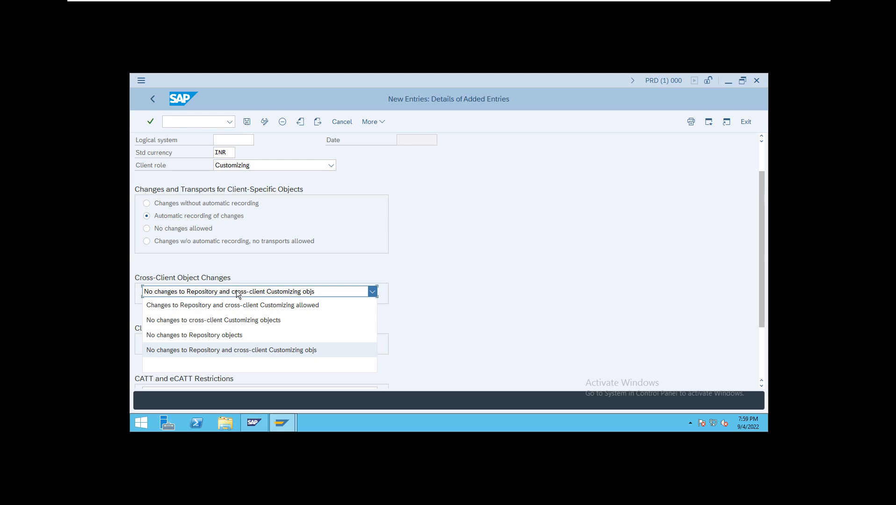
click(315, 305)
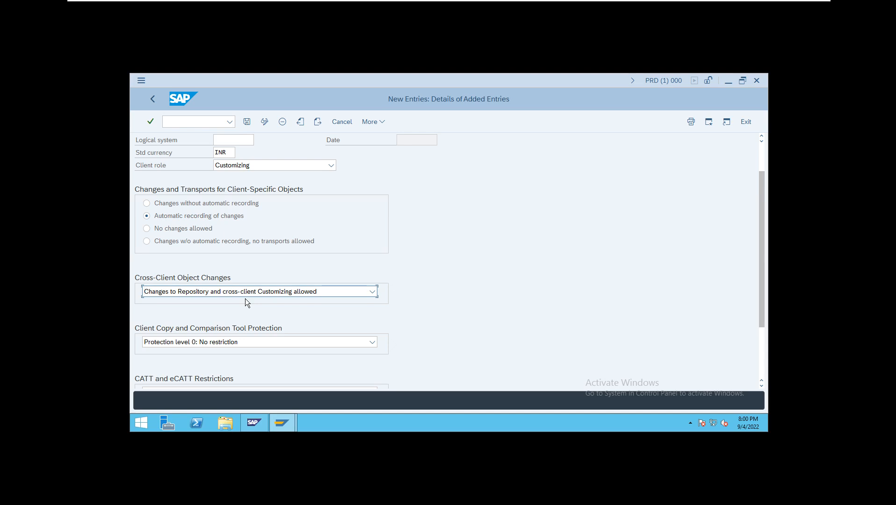
- Share the NW7.4_VM_JUNE22 VMware Workstation window in the Zoom meeting again
mouse_move(464, 2)
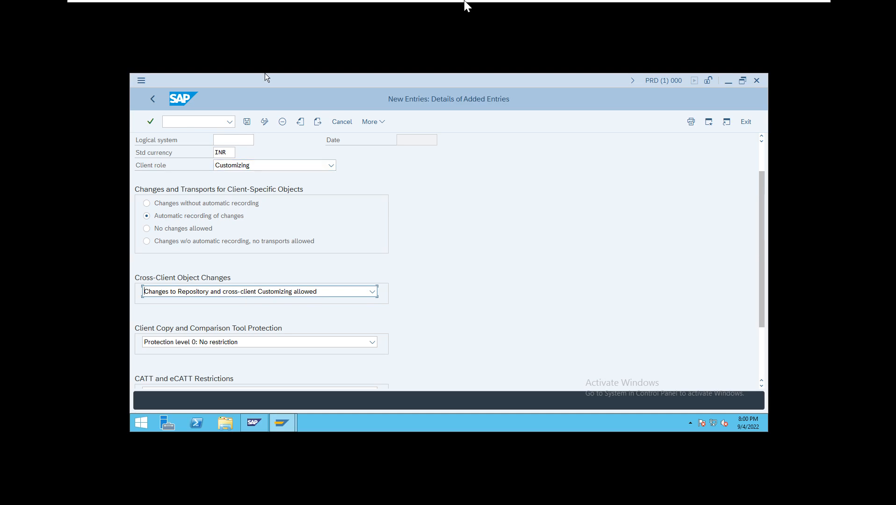
click(781, 12)
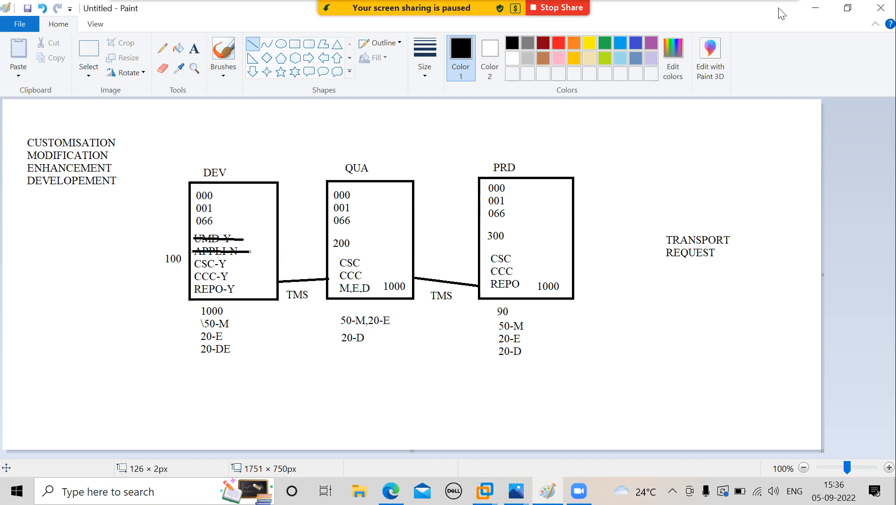
mouse_move(403, 16)
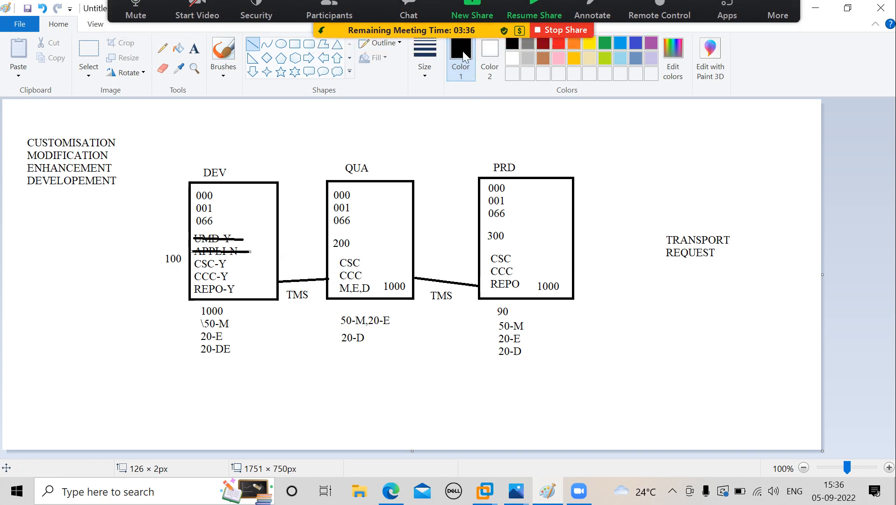
click(473, 13)
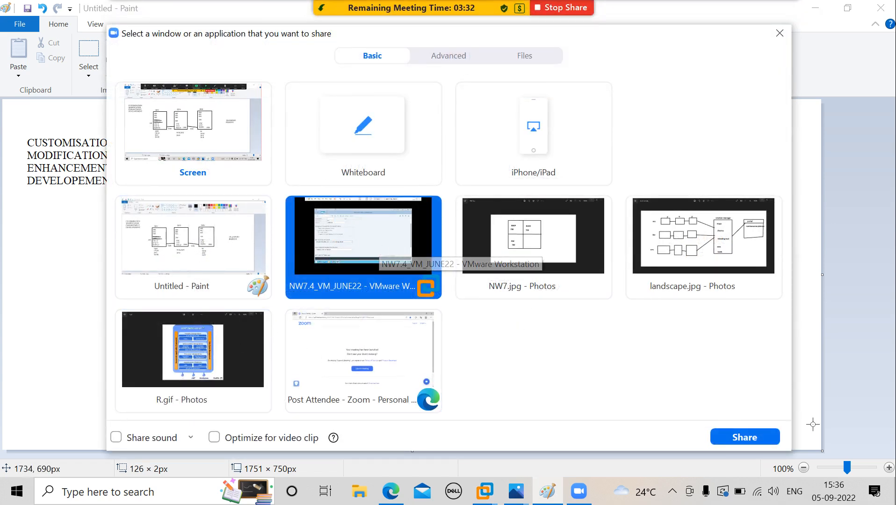
click(762, 438)
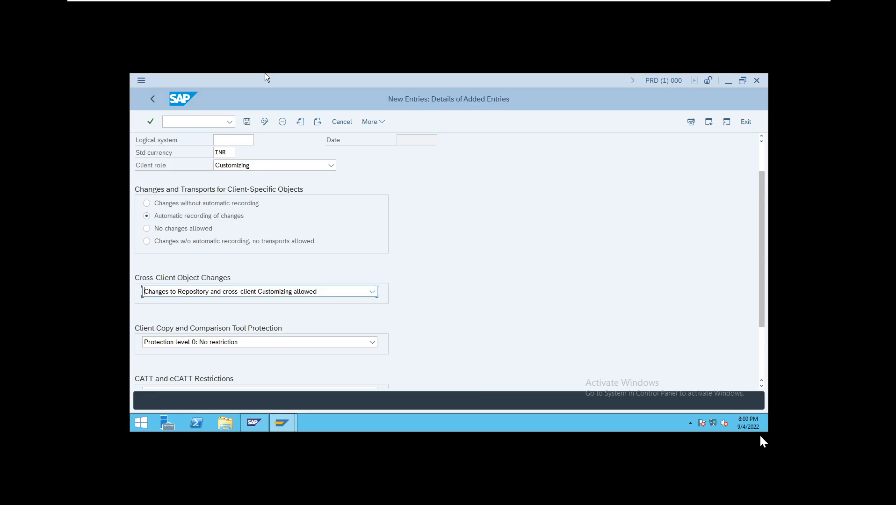
- Try Protection level 1: No overwriting for Client Copy and Comparison Tool Protection, returning to Protection level 0: No restriction
click(423, 400)
click(371, 343)
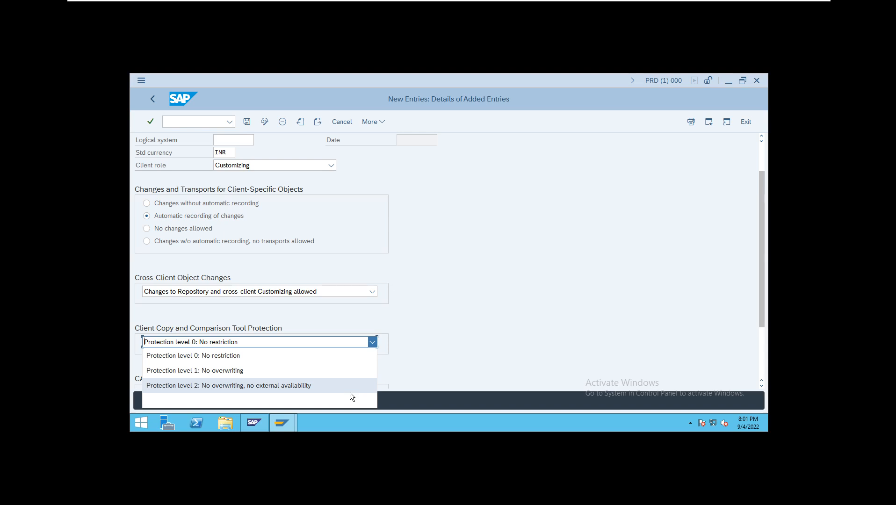
click(344, 357)
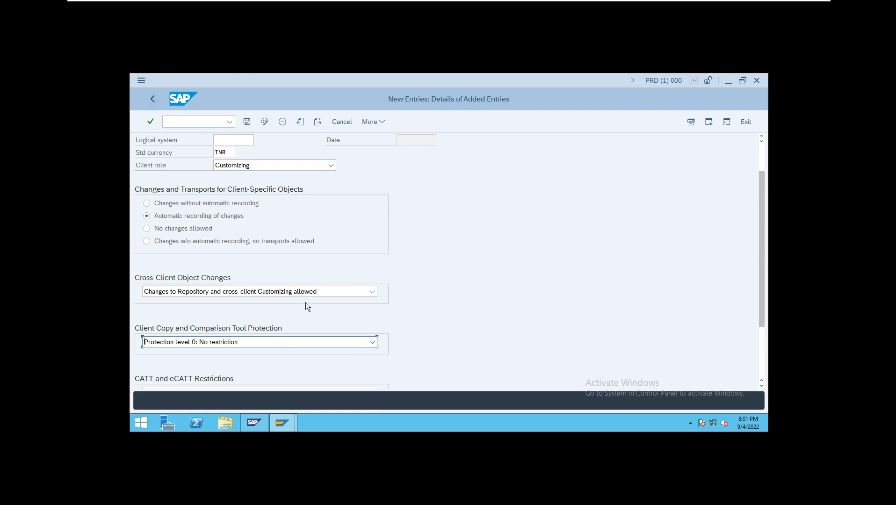
click(347, 342)
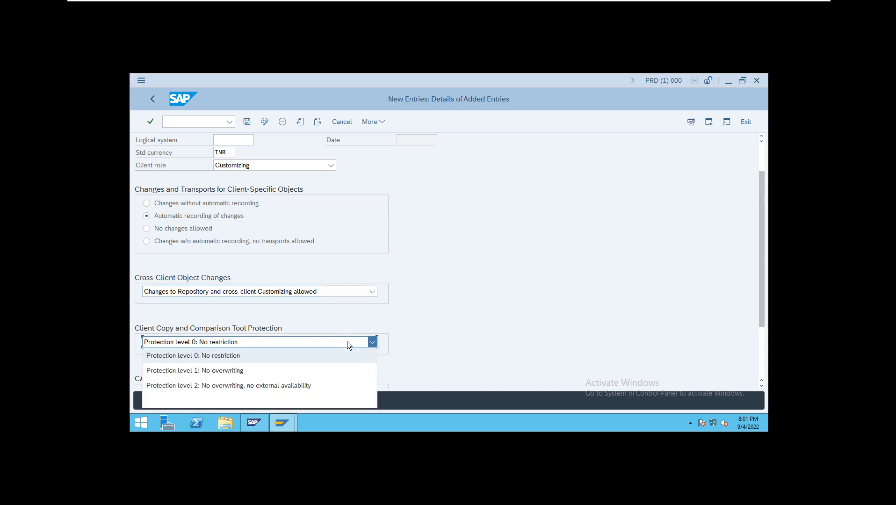
click(327, 366)
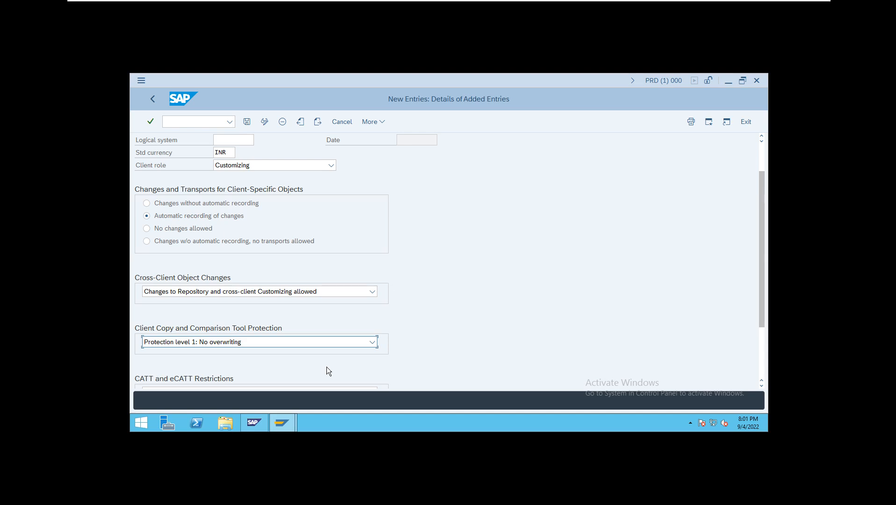
click(341, 339)
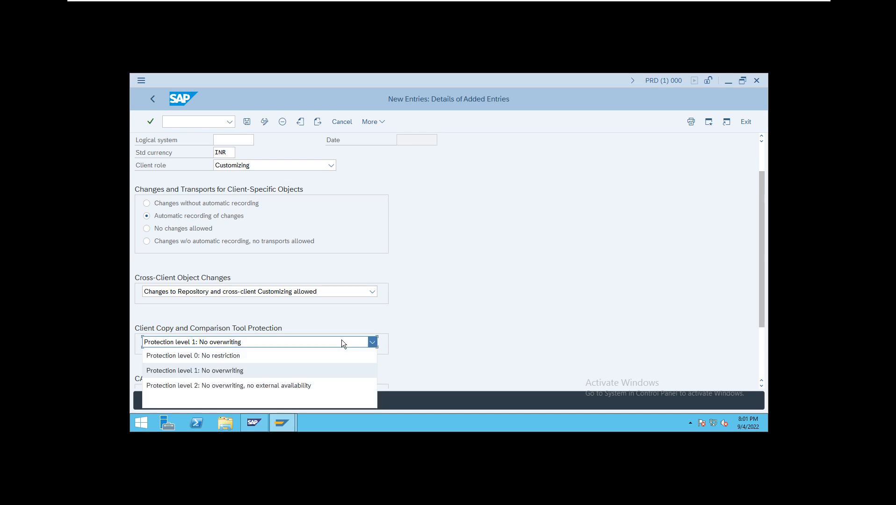
click(338, 355)
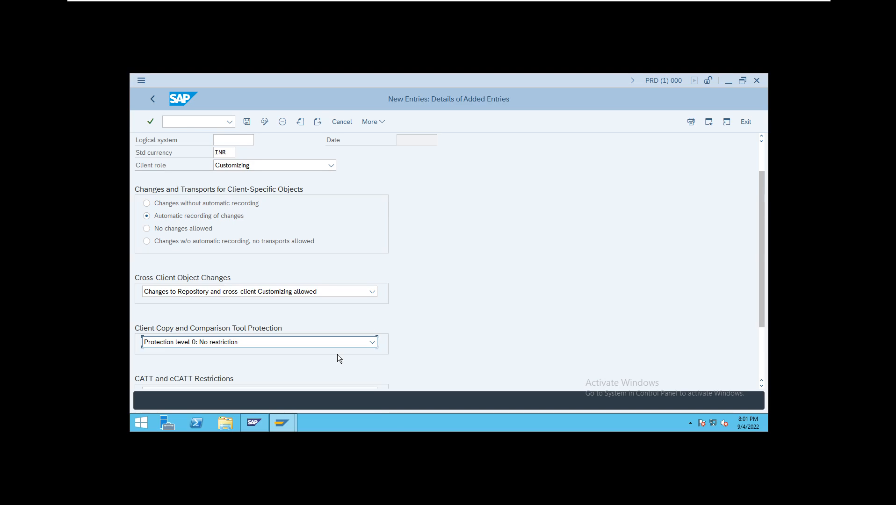
click(346, 339)
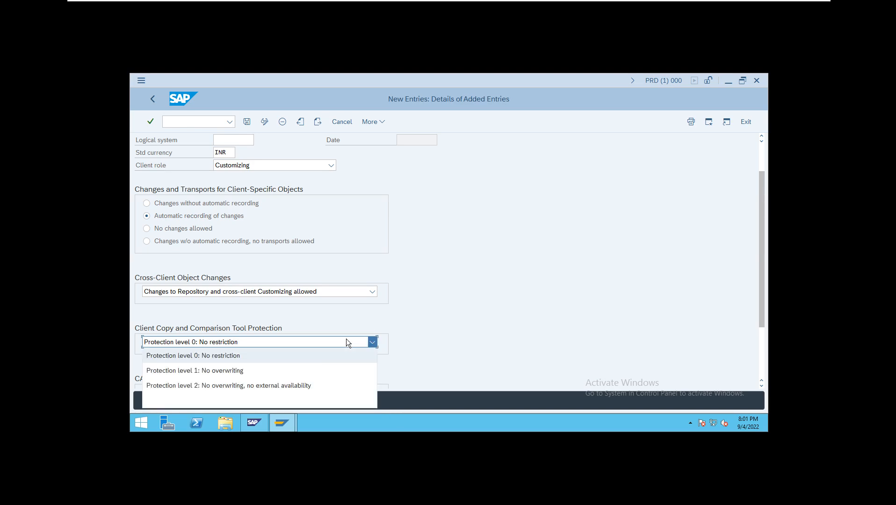
click(340, 377)
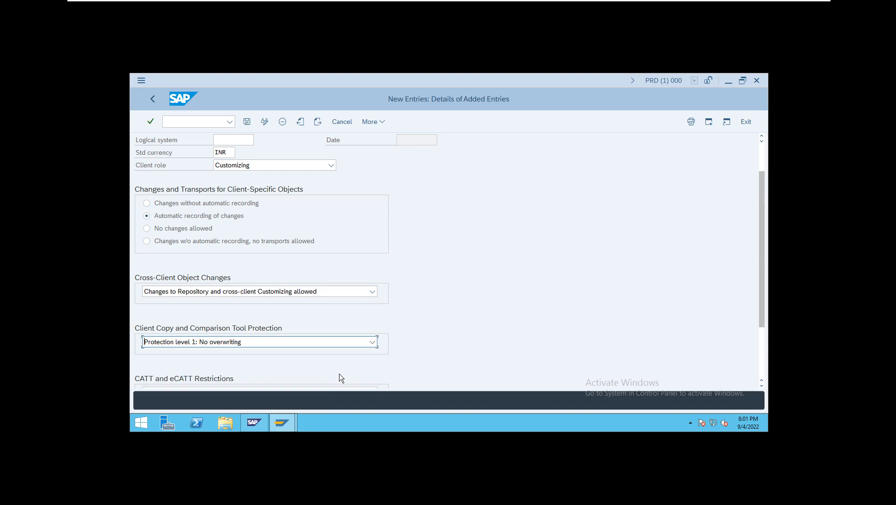
click(340, 346)
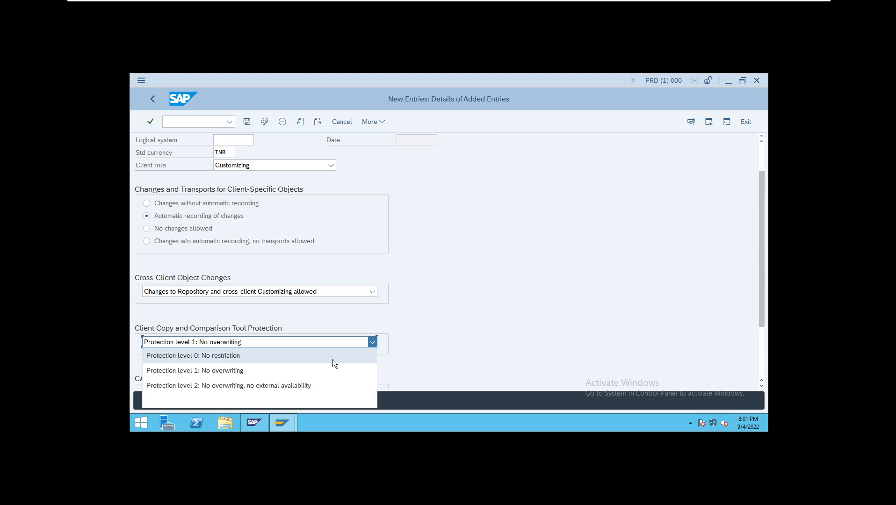
click(332, 359)
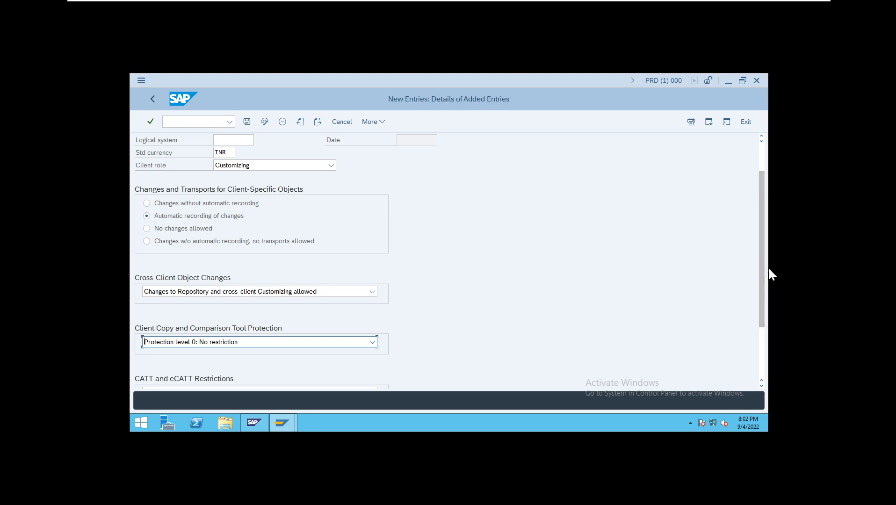
drag(762, 269, 745, 333)
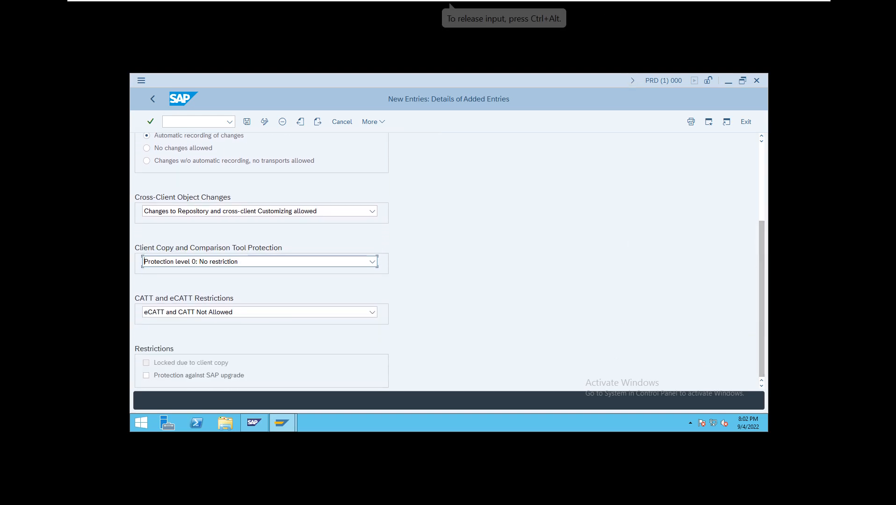
mouse_move(663, 6)
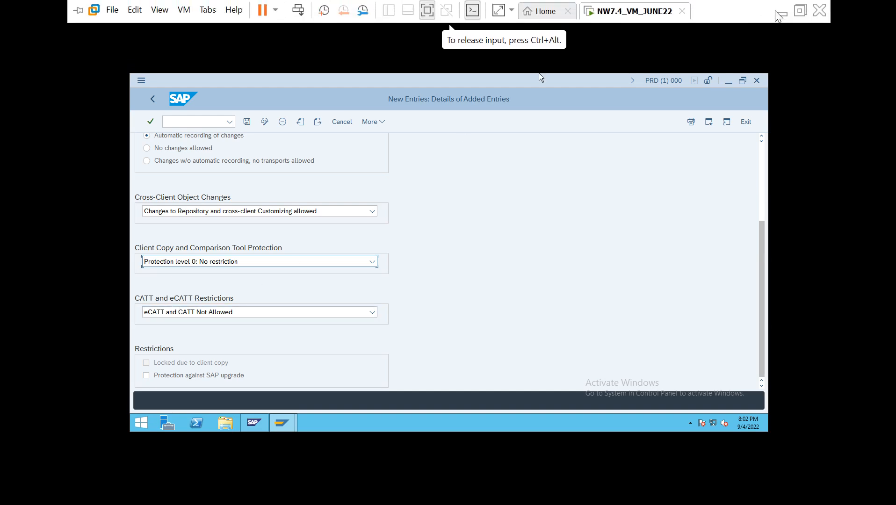
click(781, 5)
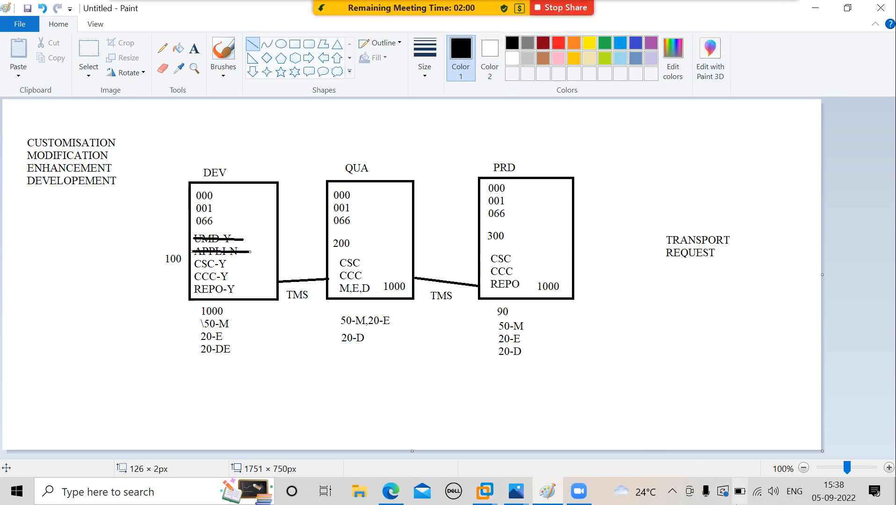
click(673, 493)
click(646, 470)
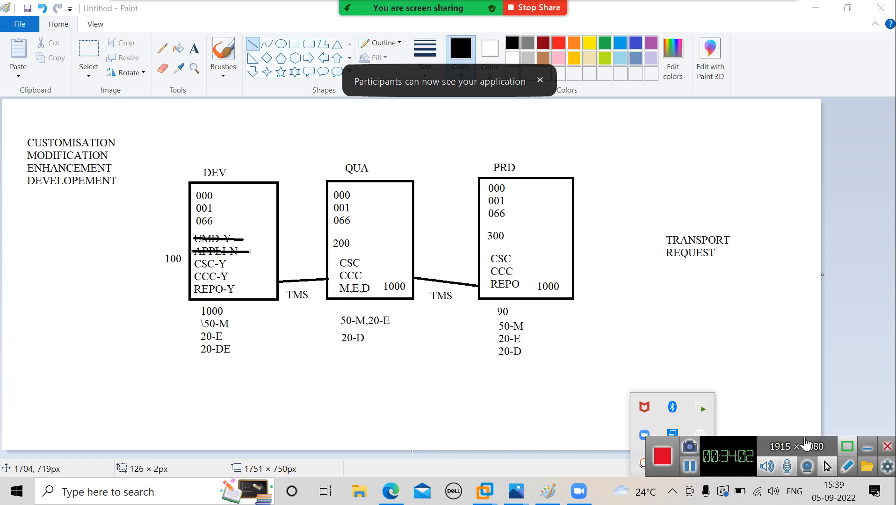
click(836, 396)
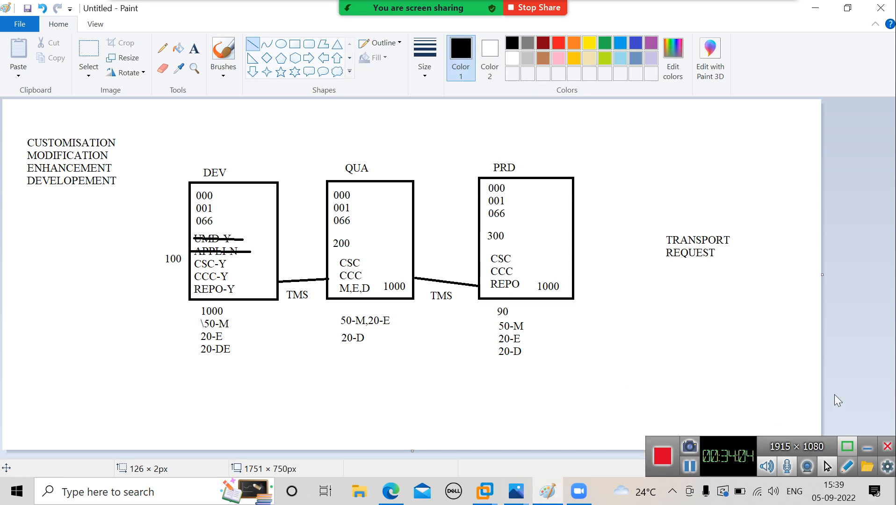
click(863, 439)
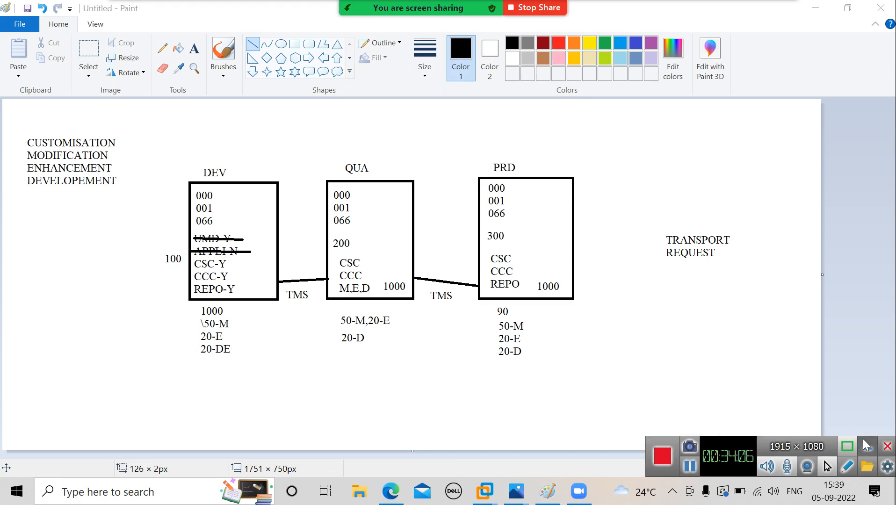
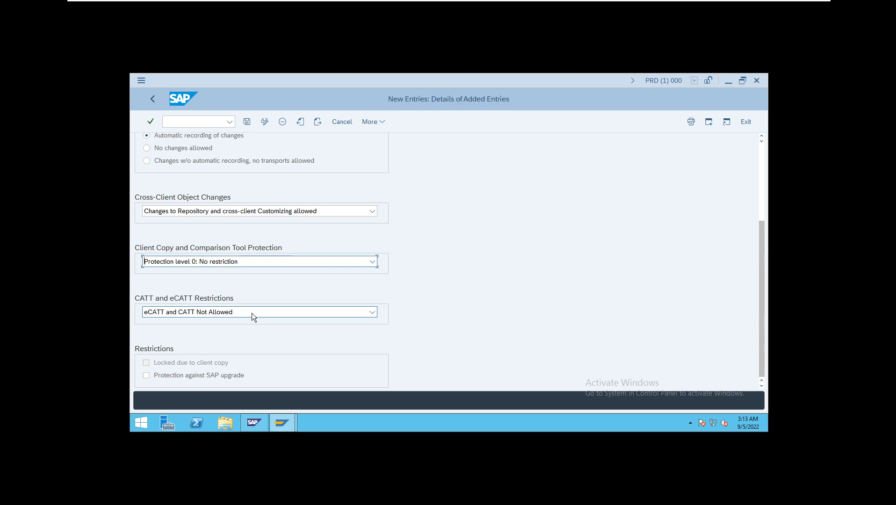
- Try eCATT and CATT Allowed for the CATT and eCATT restrictions, returning to eCATT and CATT Not Allowed
click(257, 314)
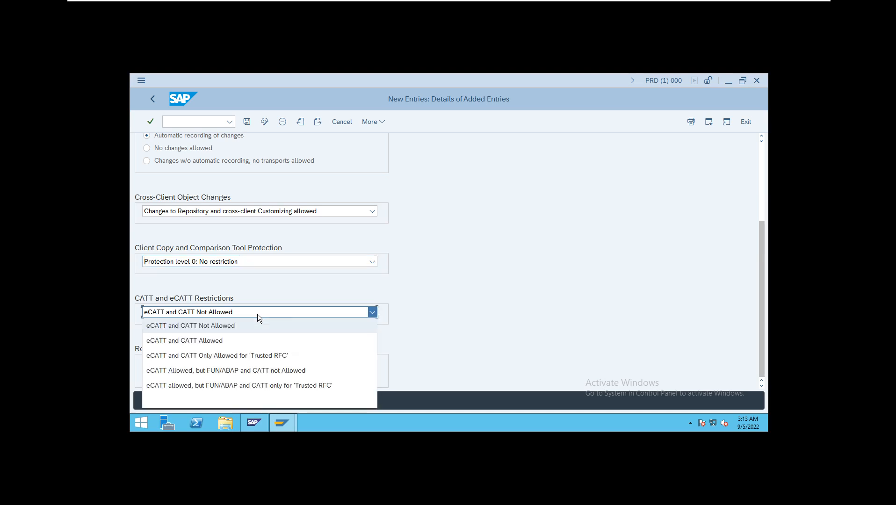
click(247, 346)
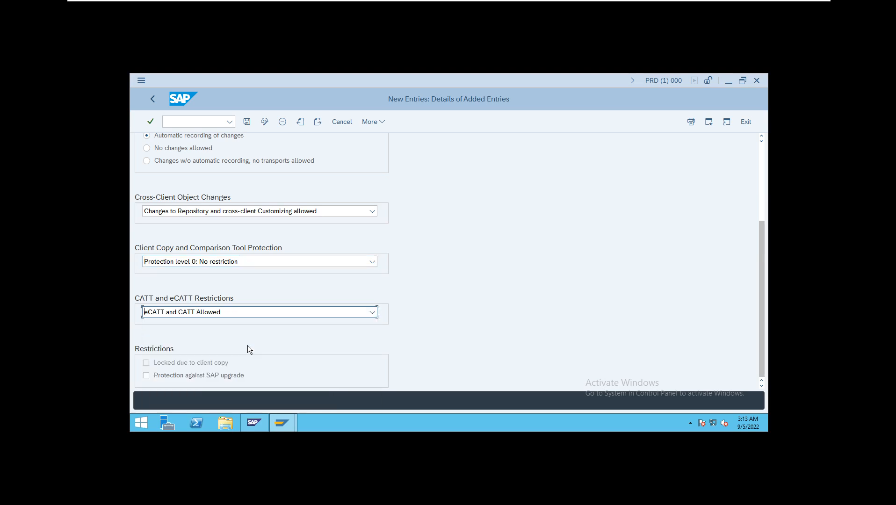
click(248, 317)
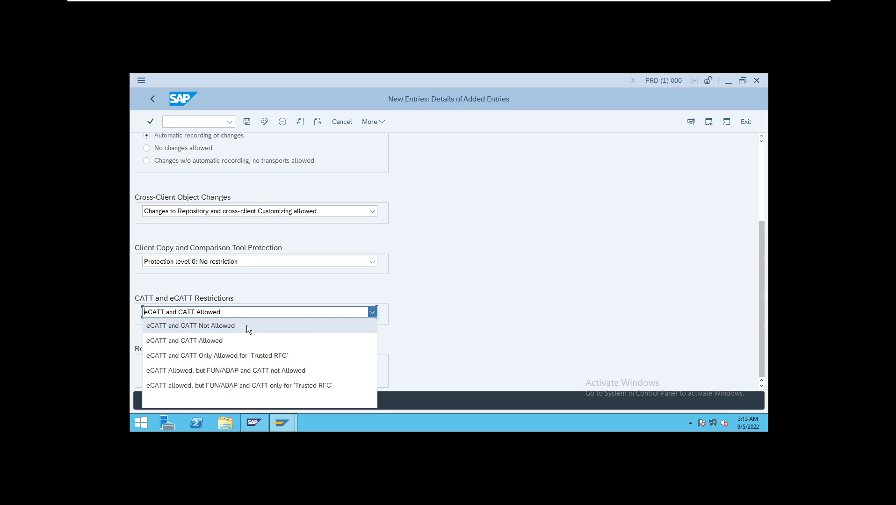
click(247, 325)
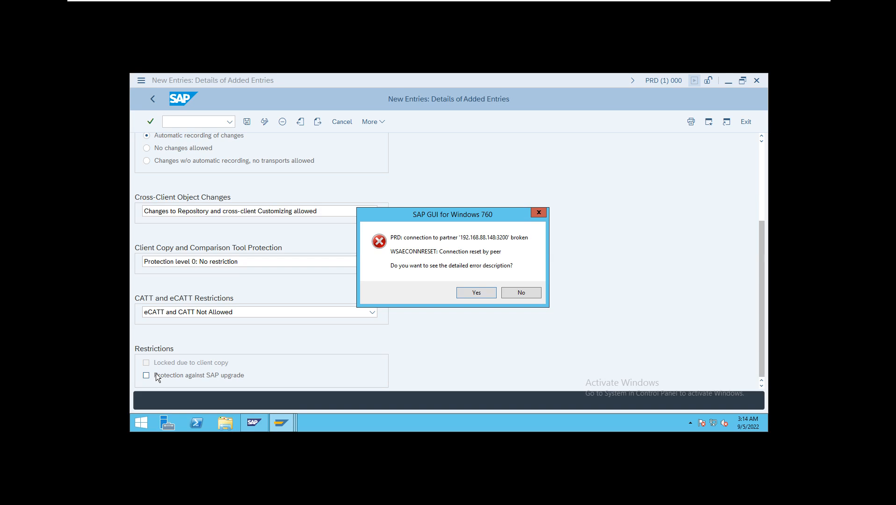
- Dismiss the connection error and log back on to the PRD system in client 000 as sap* with the account password
click(523, 294)
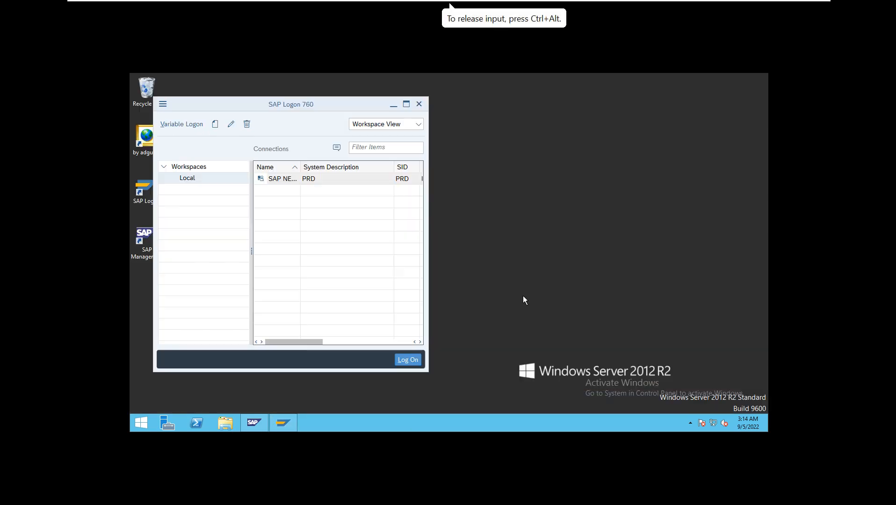
double_click(291, 179)
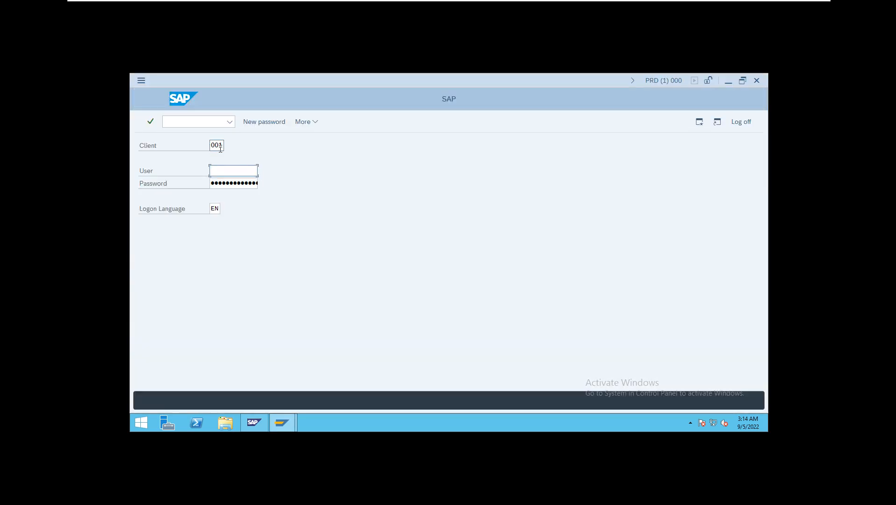
click(224, 145)
key(BackSpace)
text(0)
key(Tab)
text(sap*)
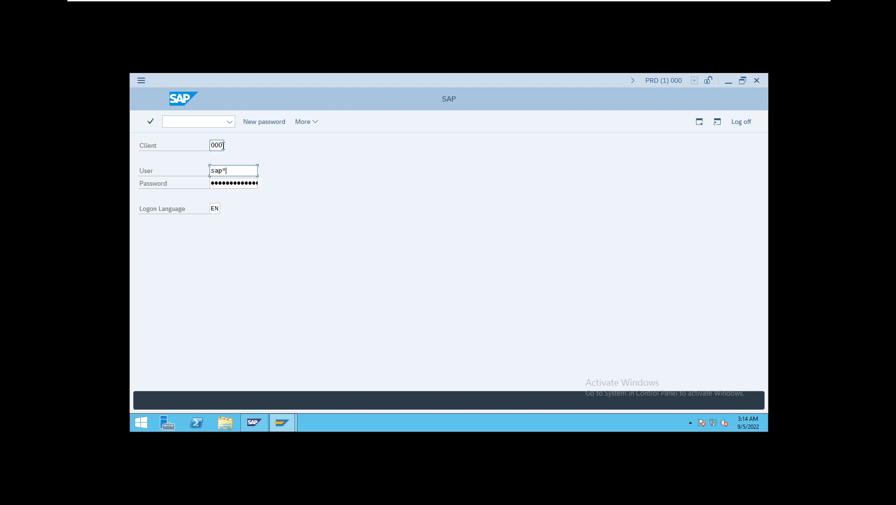
key(Tab)
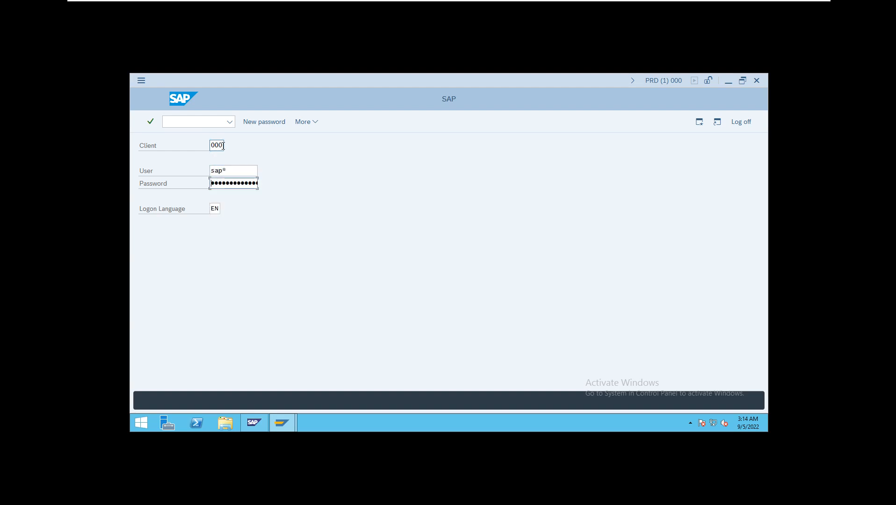
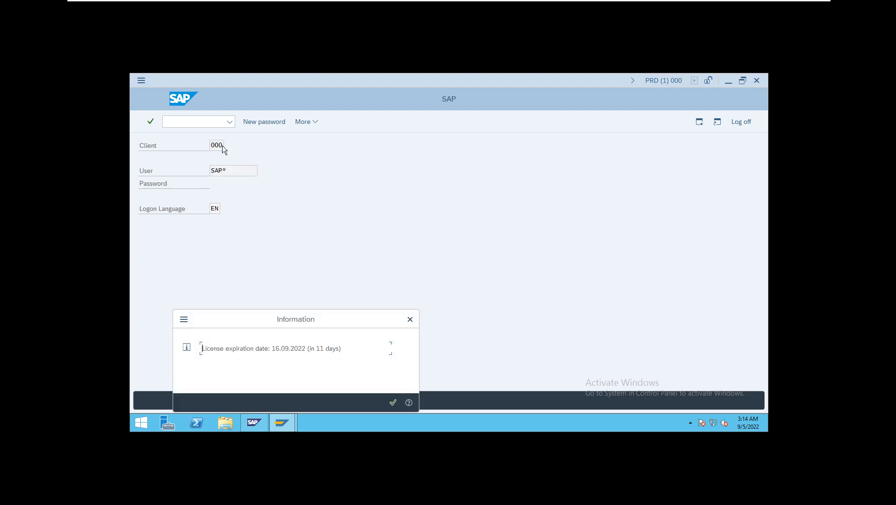
key(Return)
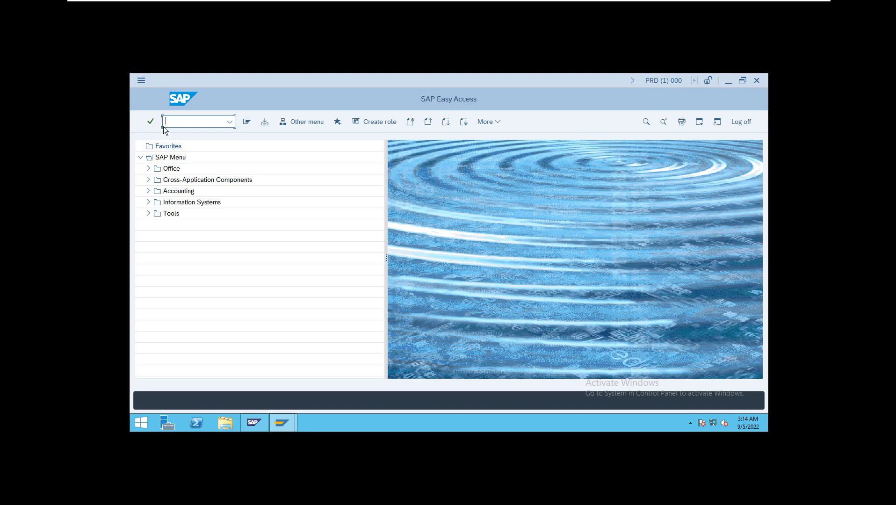
- Run transaction SCC4 in change mode and open the details of client 100
click(360, 80)
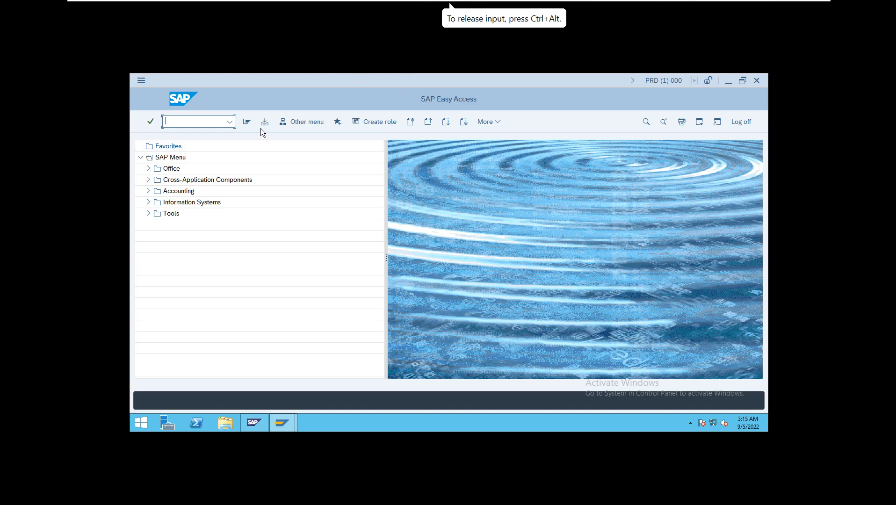
text(/nscc4)
key(Return)
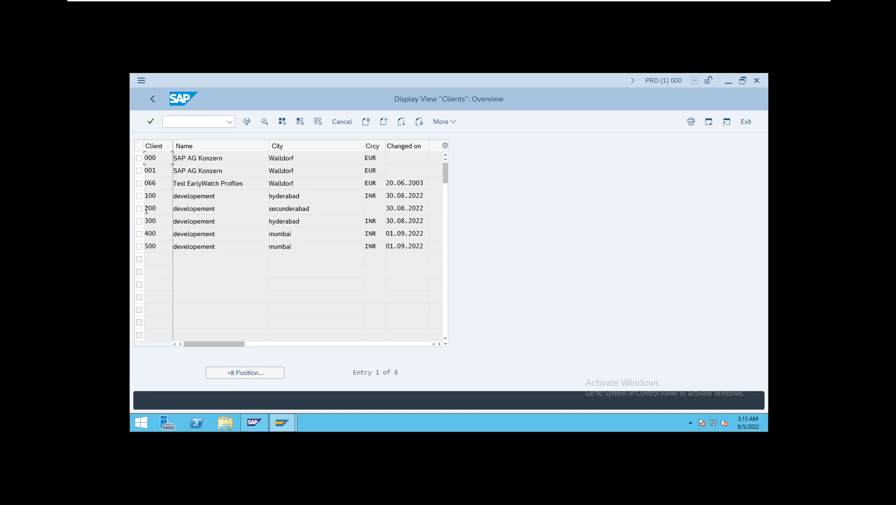
double_click(163, 196)
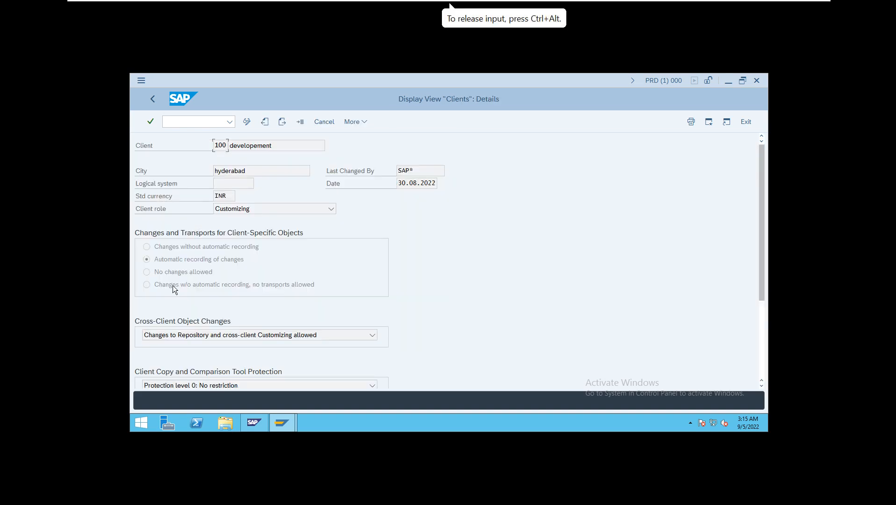
click(249, 124)
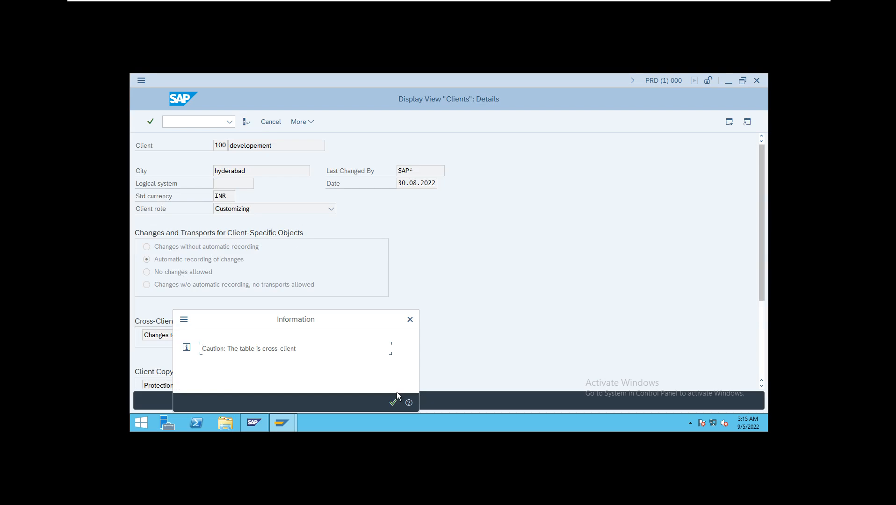
click(393, 403)
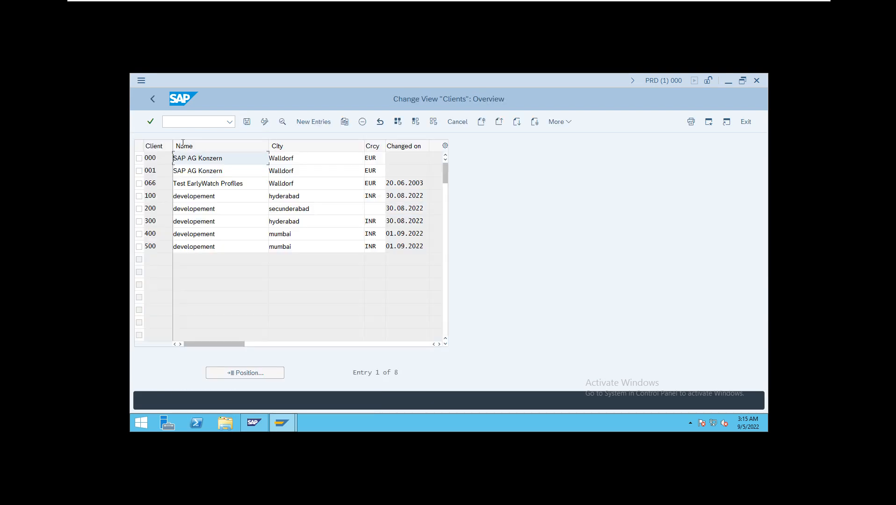
double_click(159, 196)
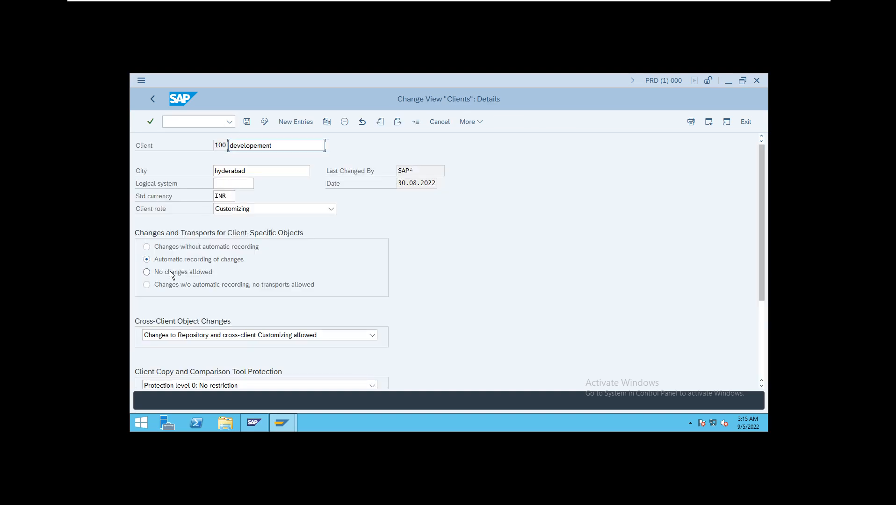
- Try No changes allowed for client 100's client-specific objects, returning to Automatic recording of changes
click(147, 272)
click(147, 261)
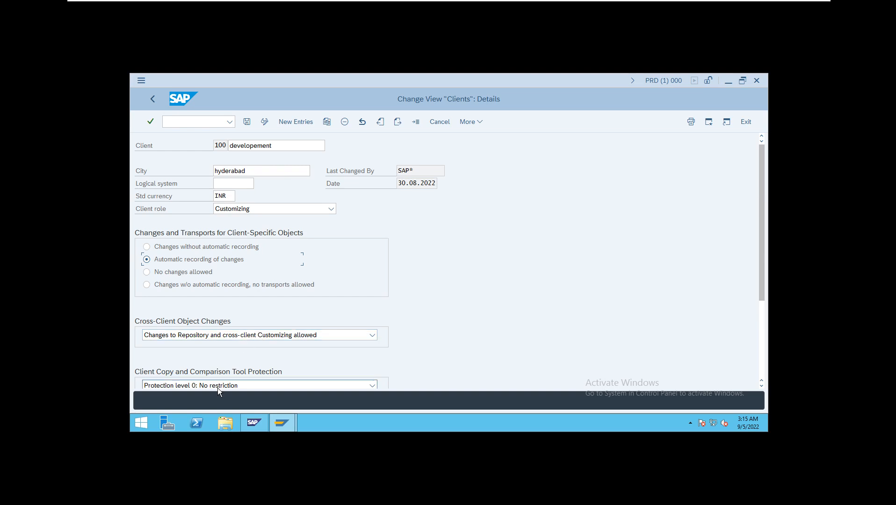
click(762, 385)
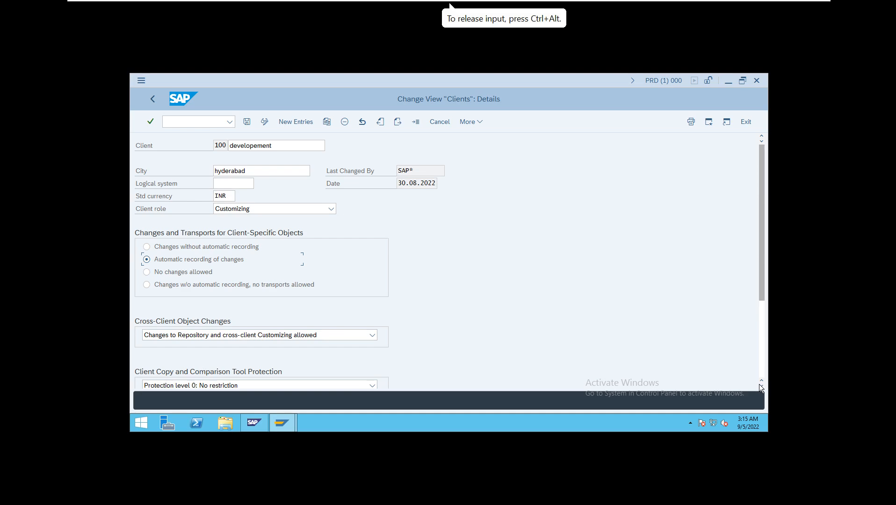
- Set client 100's changes and transports for client-specific objects to No changes allowed
click(761, 387)
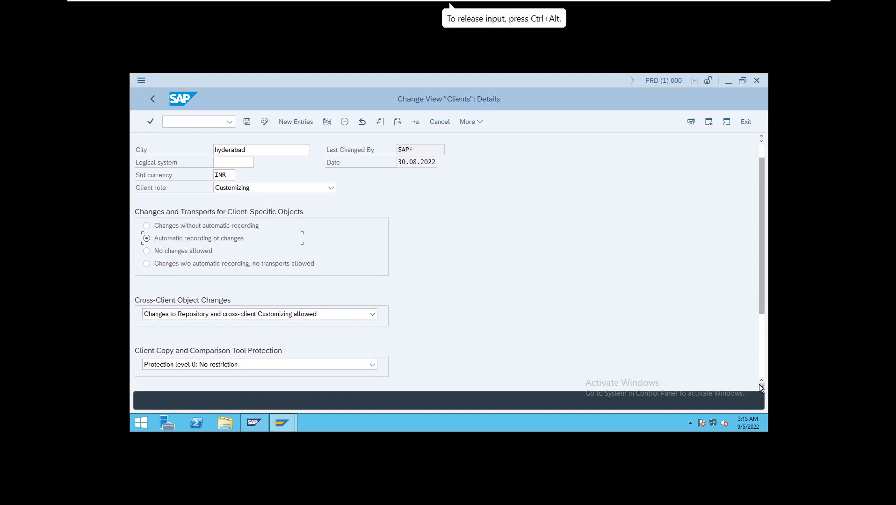
click(761, 386)
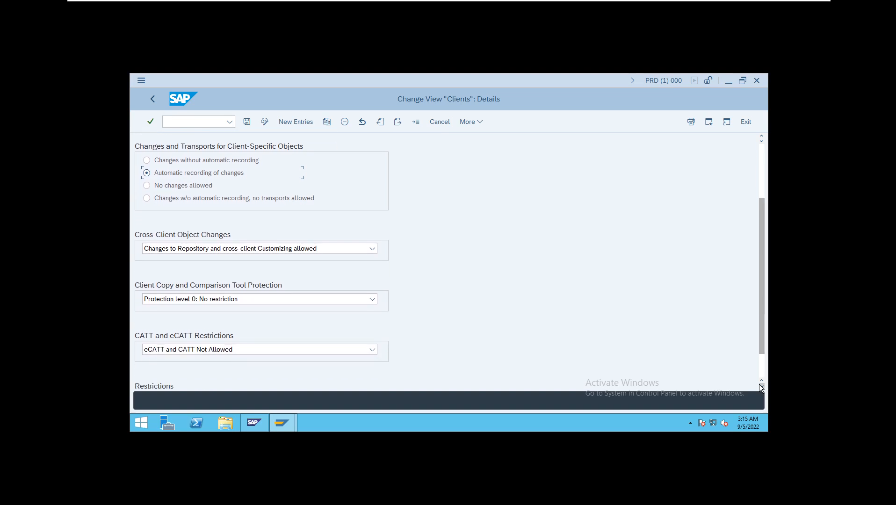
click(761, 387)
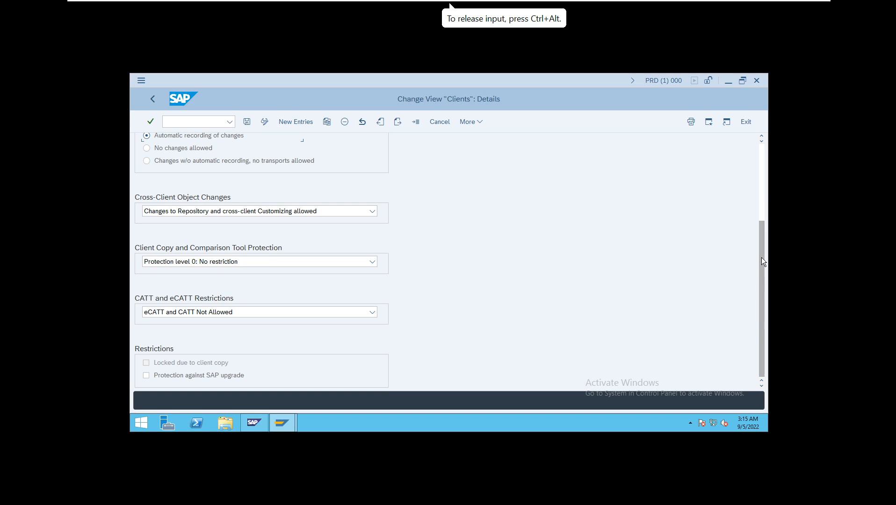
drag(762, 262, 756, 145)
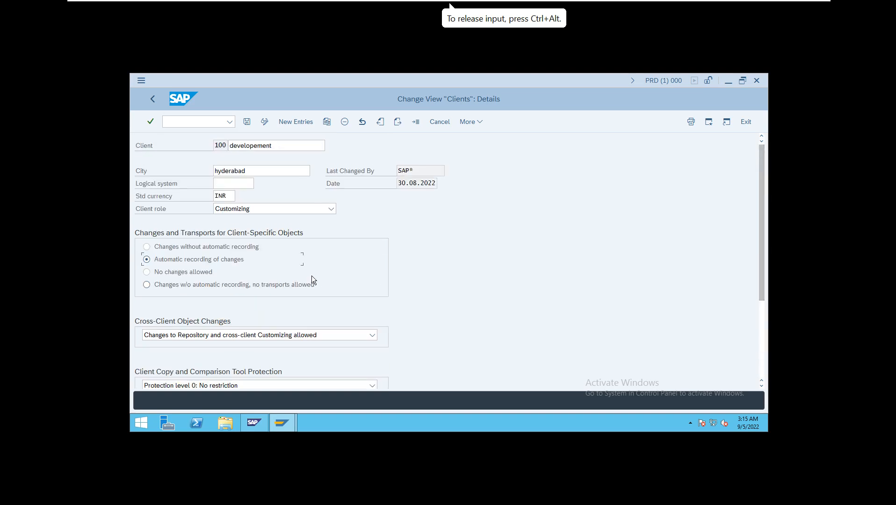
click(197, 269)
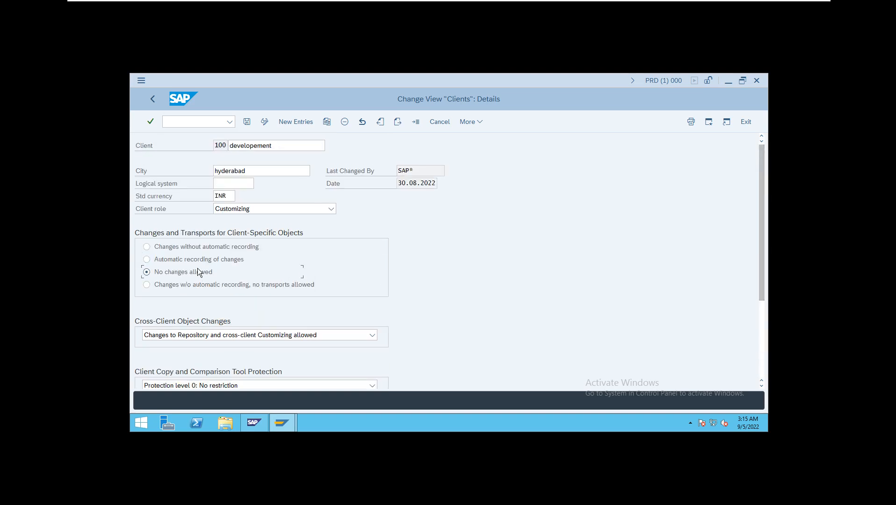
- Examine the available options for client 100's cross-client object changes and its client copy and comparison tool protection
click(204, 335)
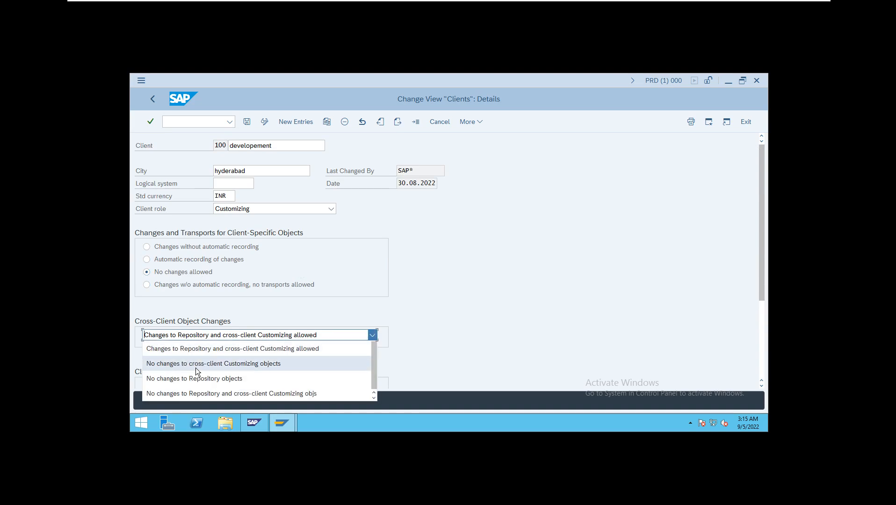
click(435, 280)
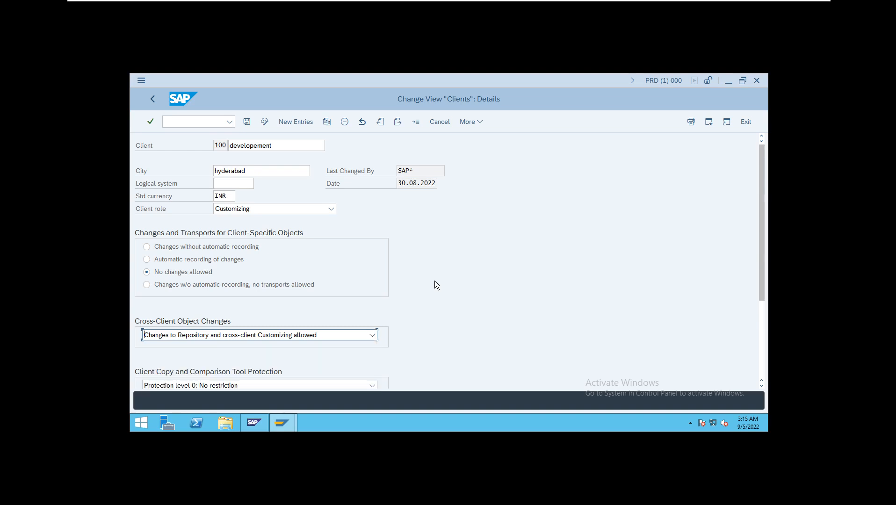
click(375, 385)
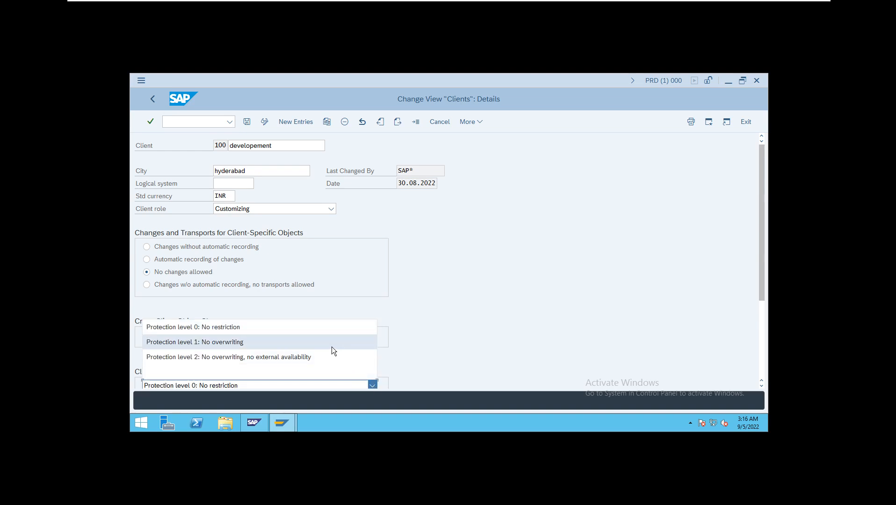
click(499, 324)
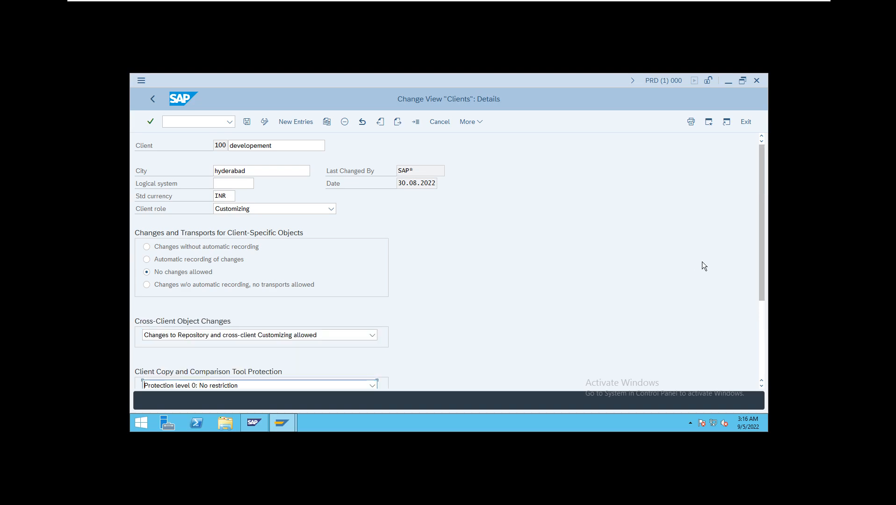
drag(762, 248, 749, 355)
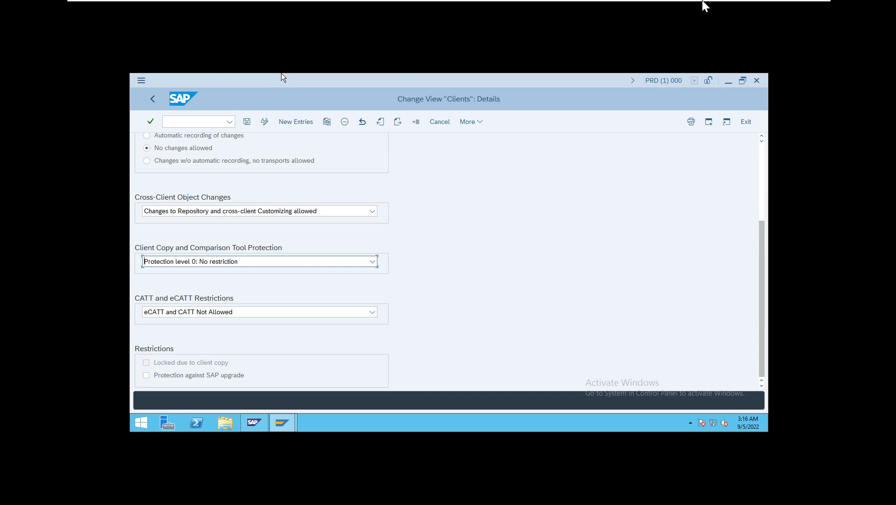
- Minimize the virtual machine and switch the Zoom screen share to the Untitled - Paint window
mouse_move(705, 6)
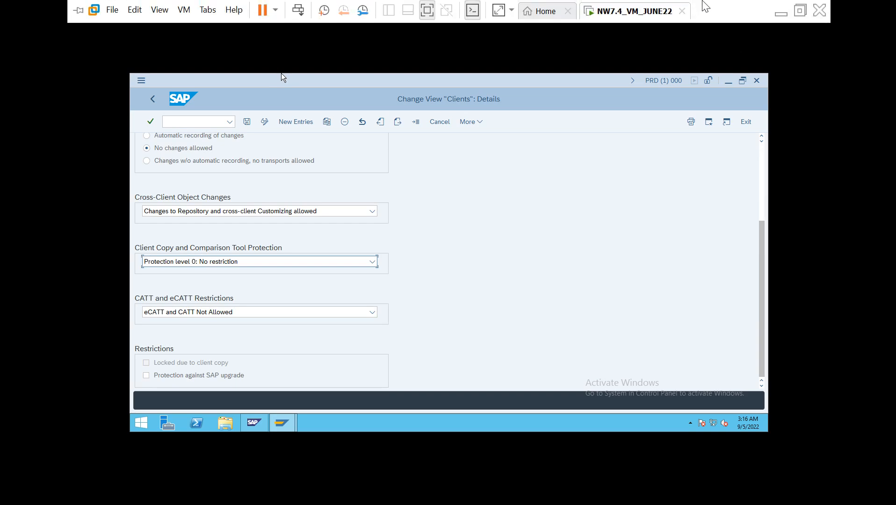
click(781, 12)
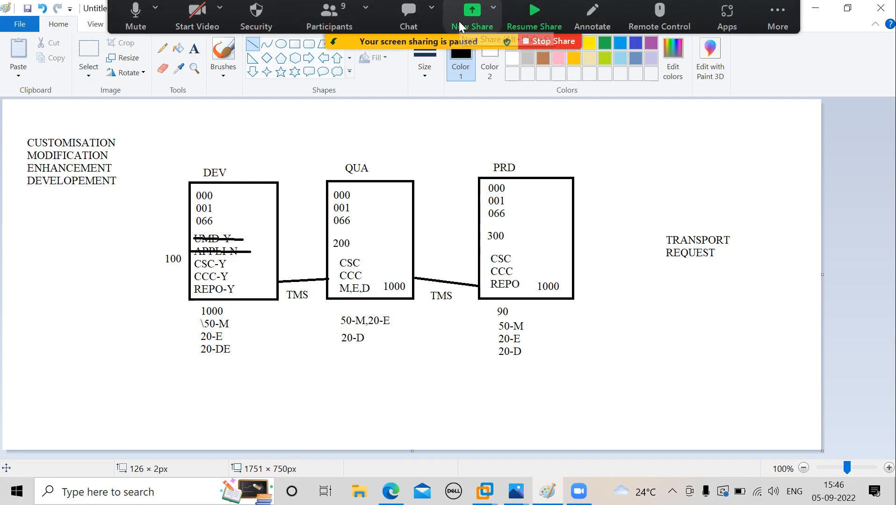
click(471, 24)
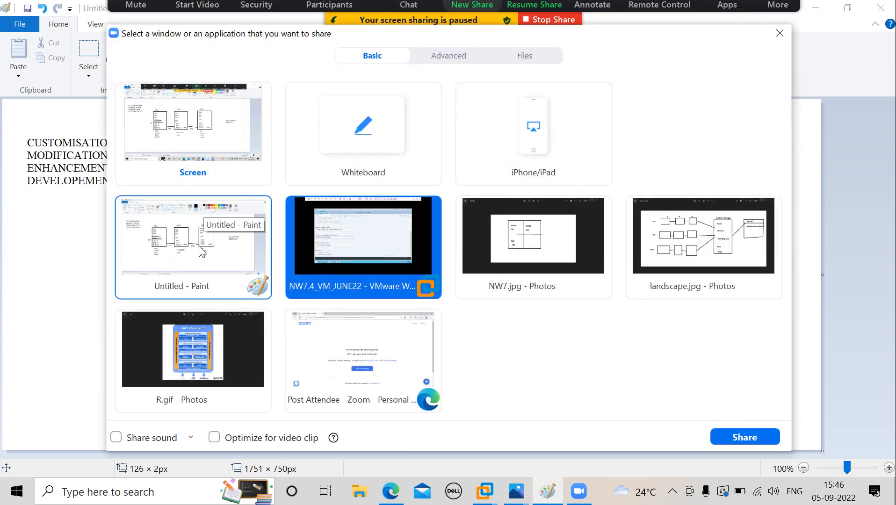
click(201, 251)
click(747, 436)
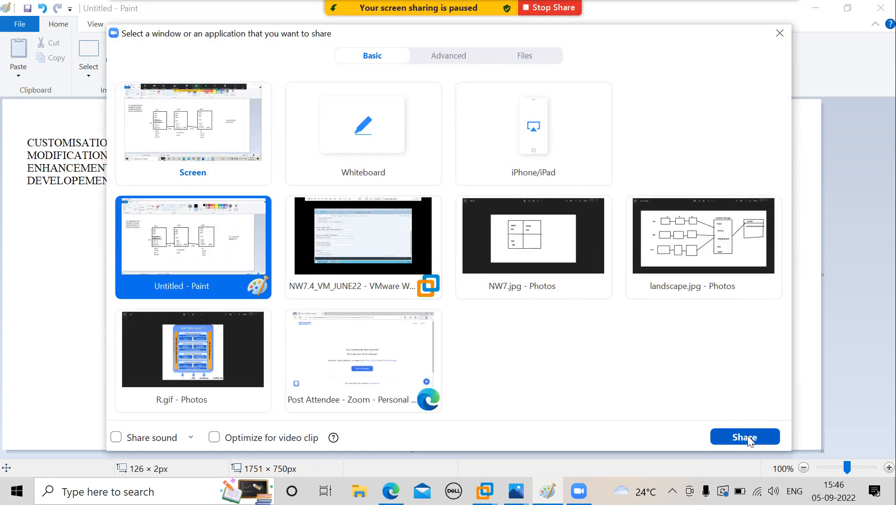